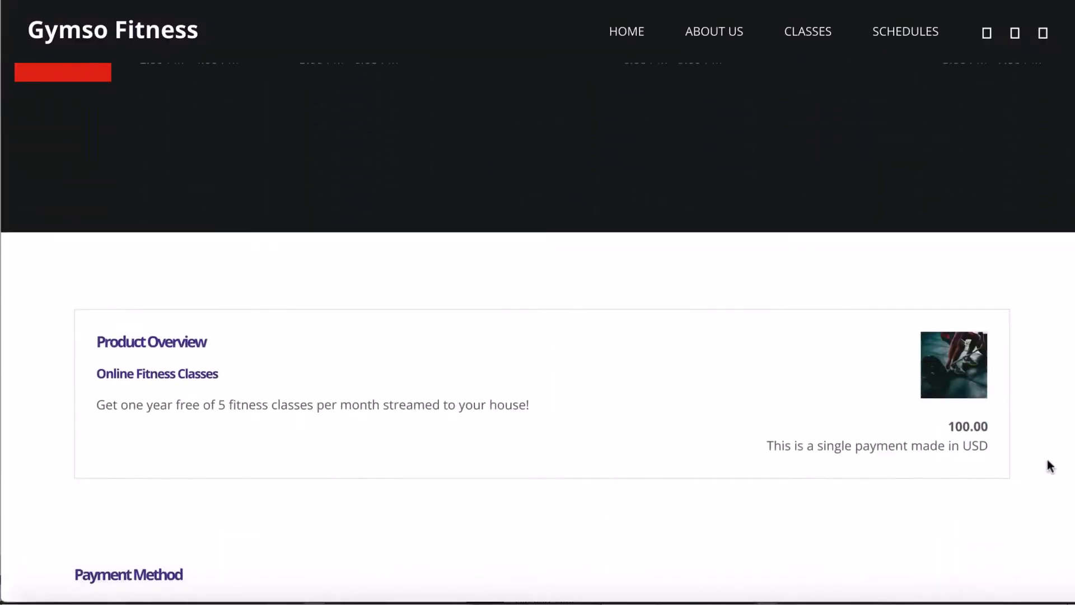
Pay for the order through BitPay, choosing Ethereum as the currency
{"action": "scroll", "coordinate": [1047, 460], "scroll_direction": "down", "scroll_amount": 5}
{"action": "scroll", "coordinate": [1047, 460], "scroll_direction": "down", "scroll_amount": 2}
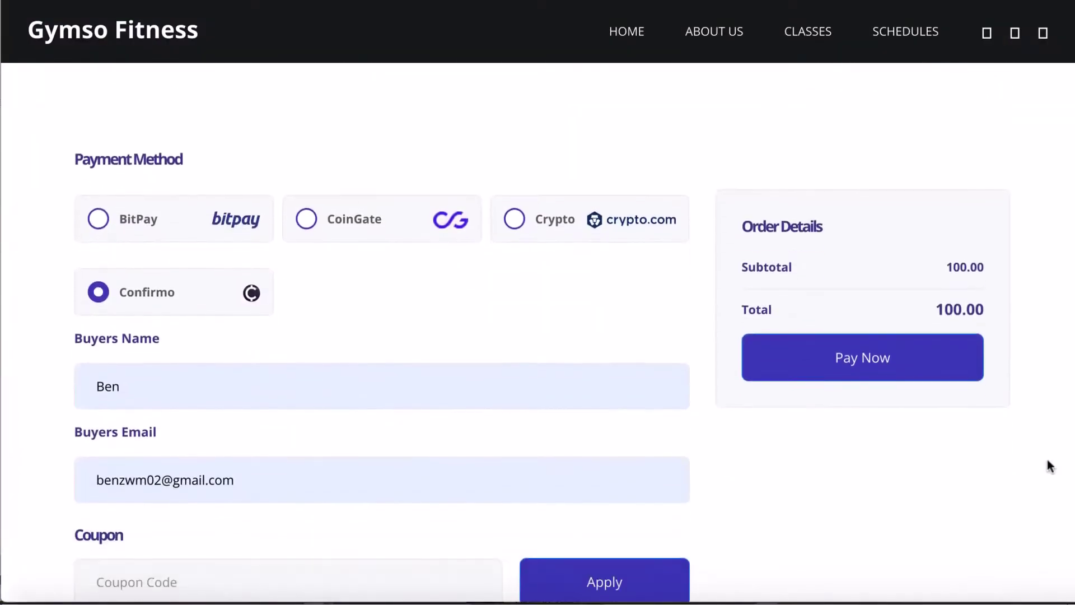
{"action": "left_click", "coordinate": [97, 219]}
{"action": "left_click", "coordinate": [815, 352]}
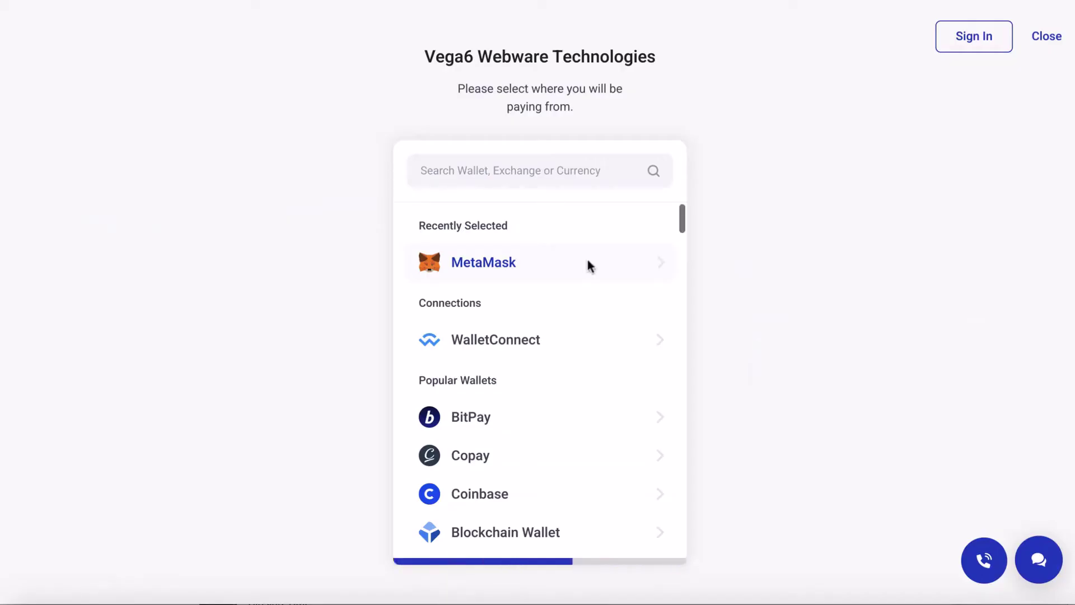
{"action": "left_click", "coordinate": [572, 271]}
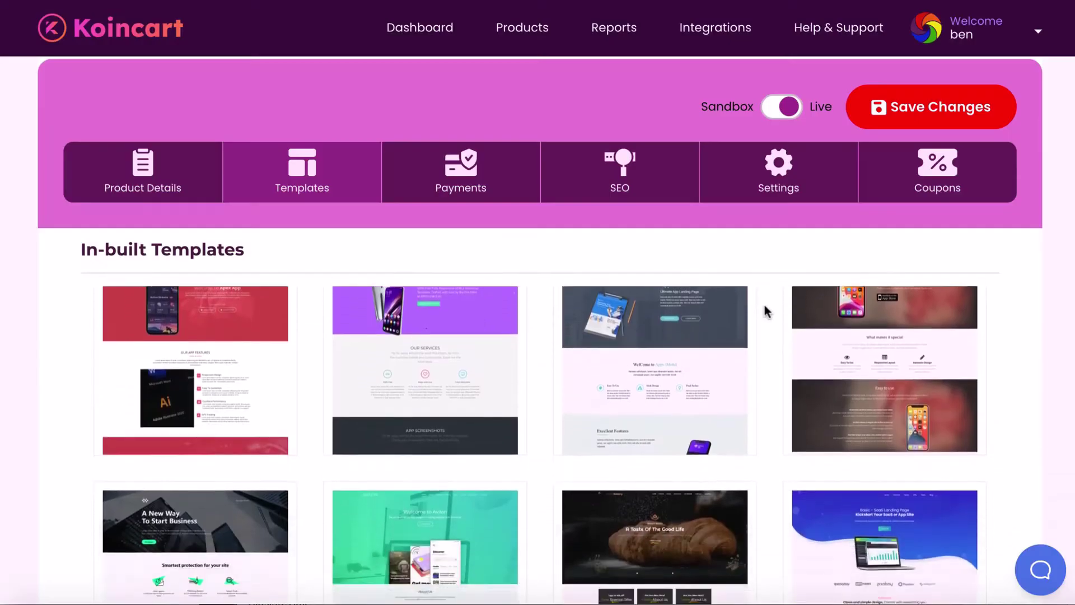
Scroll through the in-built page templates
{"action": "scroll", "coordinate": [766, 358], "scroll_direction": "down", "scroll_amount": 8}
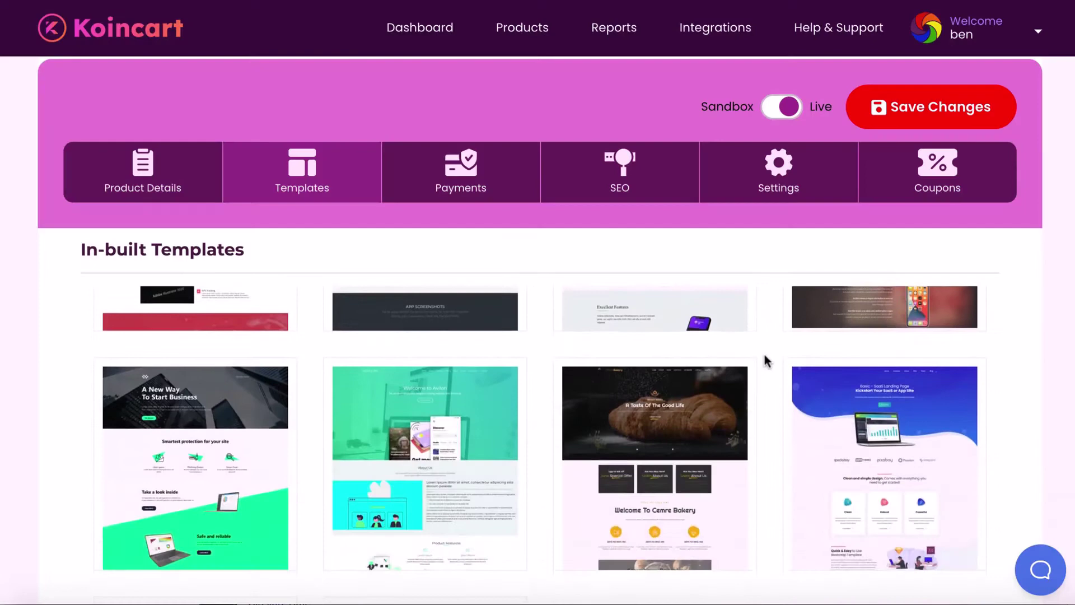
{"action": "scroll", "coordinate": [765, 360], "scroll_direction": "down", "scroll_amount": 4}
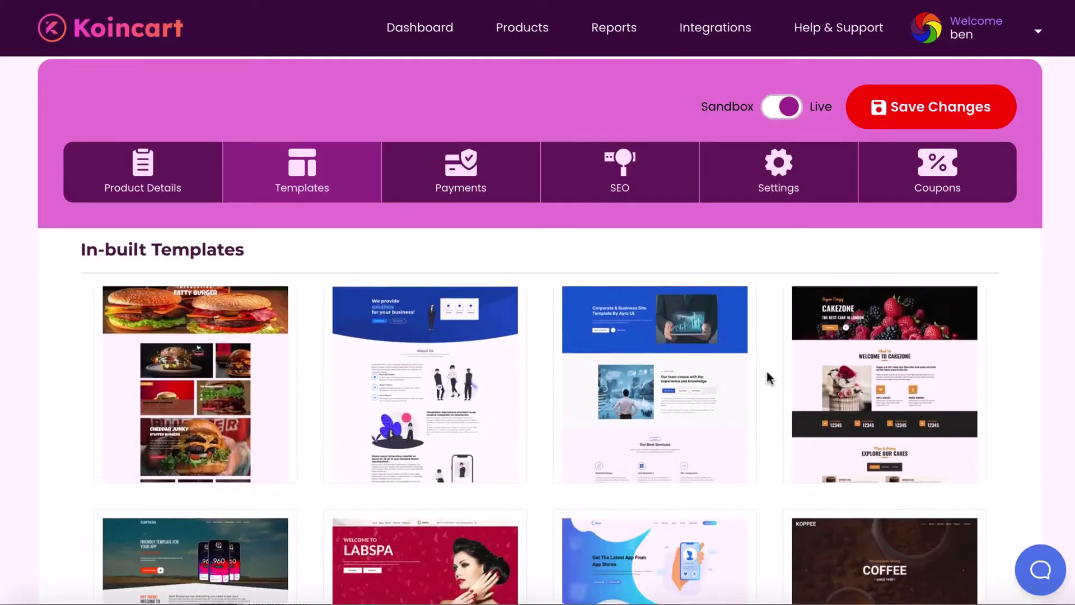
{"action": "scroll", "coordinate": [767, 377], "scroll_direction": "down", "scroll_amount": 3}
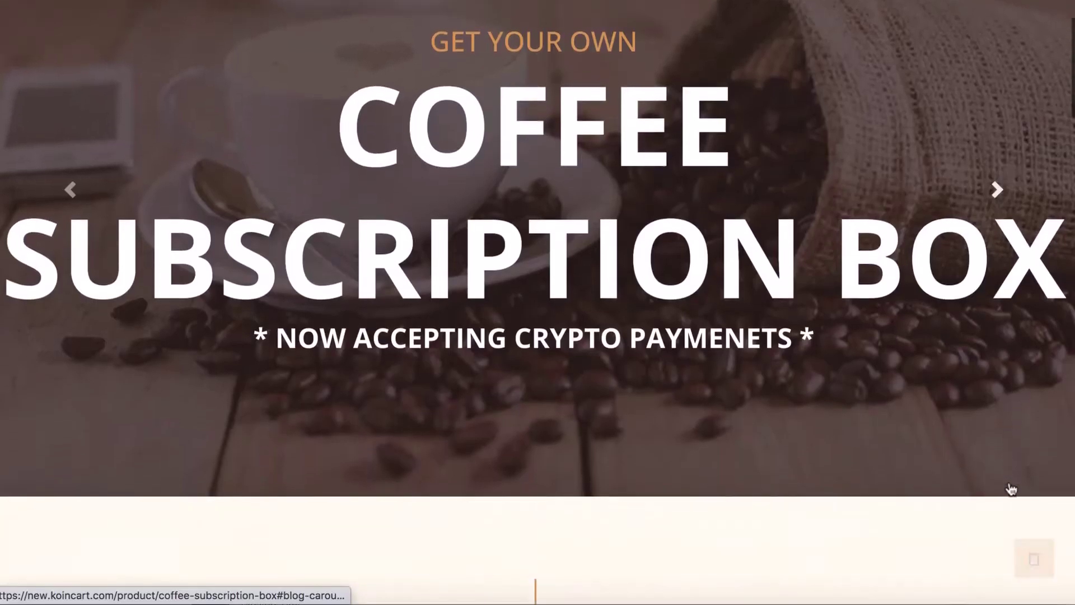
{"action": "scroll", "coordinate": [1011, 488], "scroll_direction": "down", "scroll_amount": 2}
{"action": "scroll", "coordinate": [1010, 484], "scroll_direction": "down", "scroll_amount": 20}
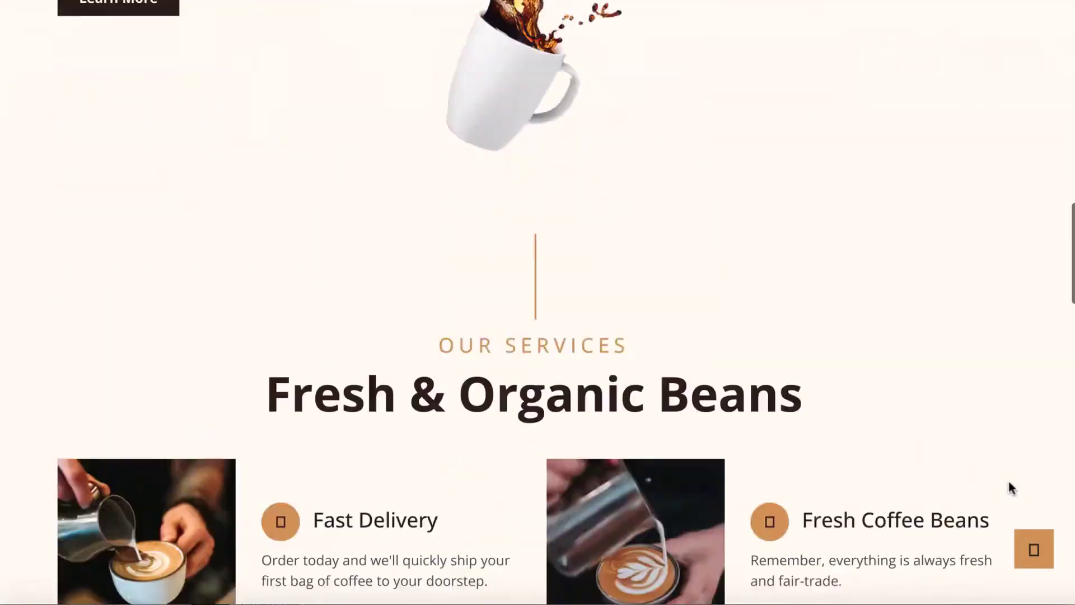
{"action": "scroll", "coordinate": [1010, 487], "scroll_direction": "down", "scroll_amount": 20}
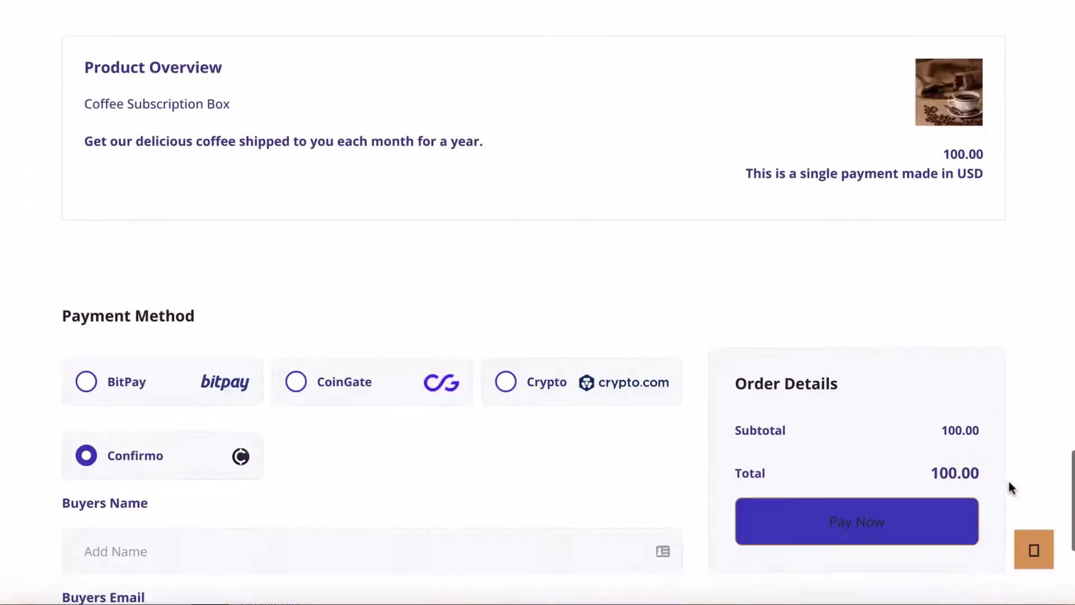
{"action": "scroll", "coordinate": [1010, 487], "scroll_direction": "down", "scroll_amount": 2}
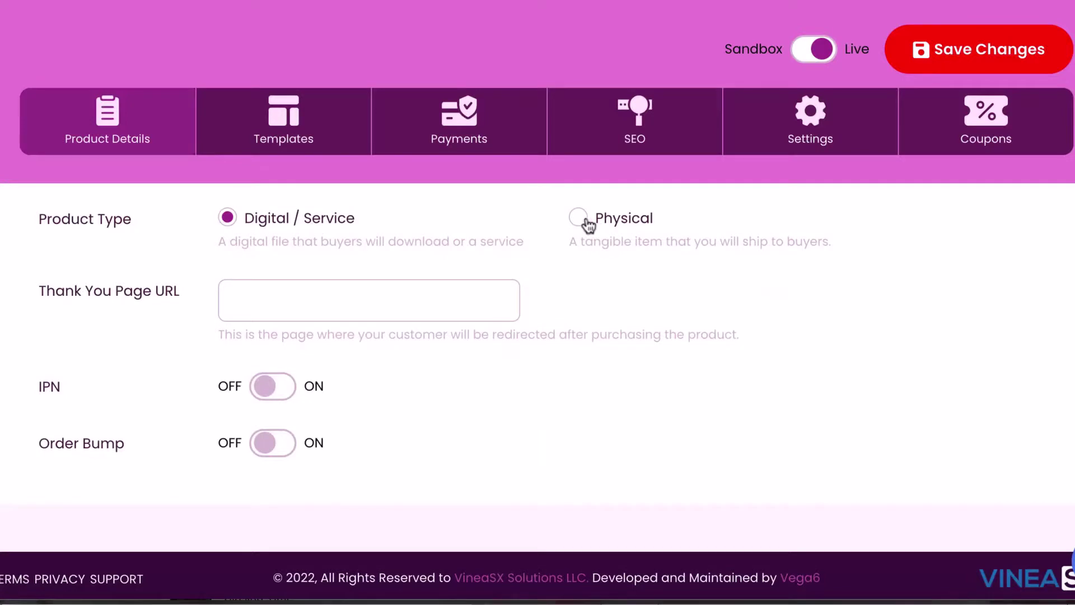
Make the product Physical with IPN left off, and add a shipping location row
{"action": "left_click", "coordinate": [579, 217]}
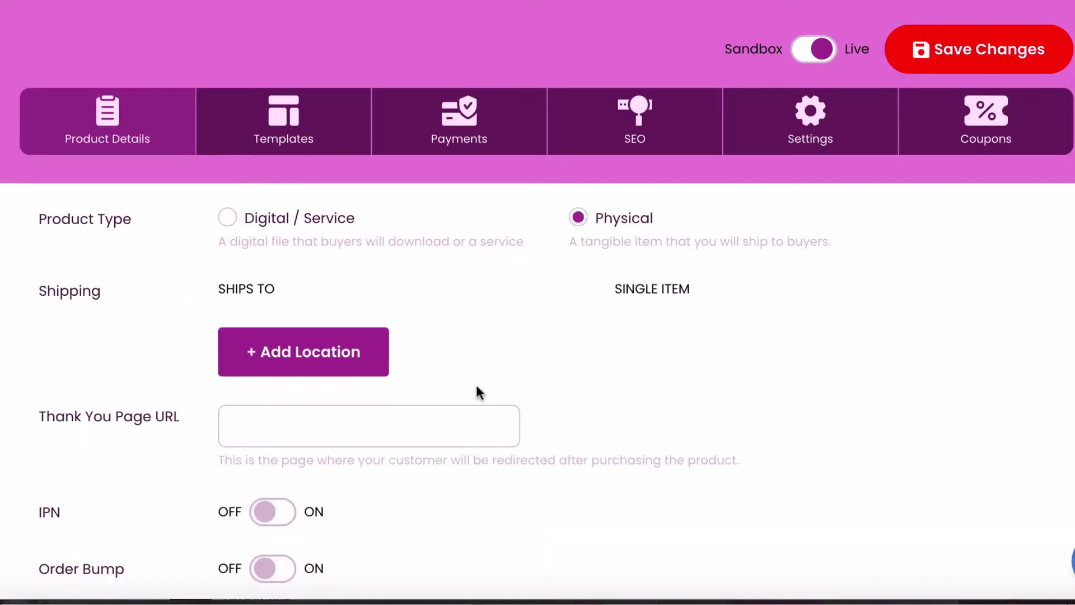
{"action": "left_click", "coordinate": [274, 511]}
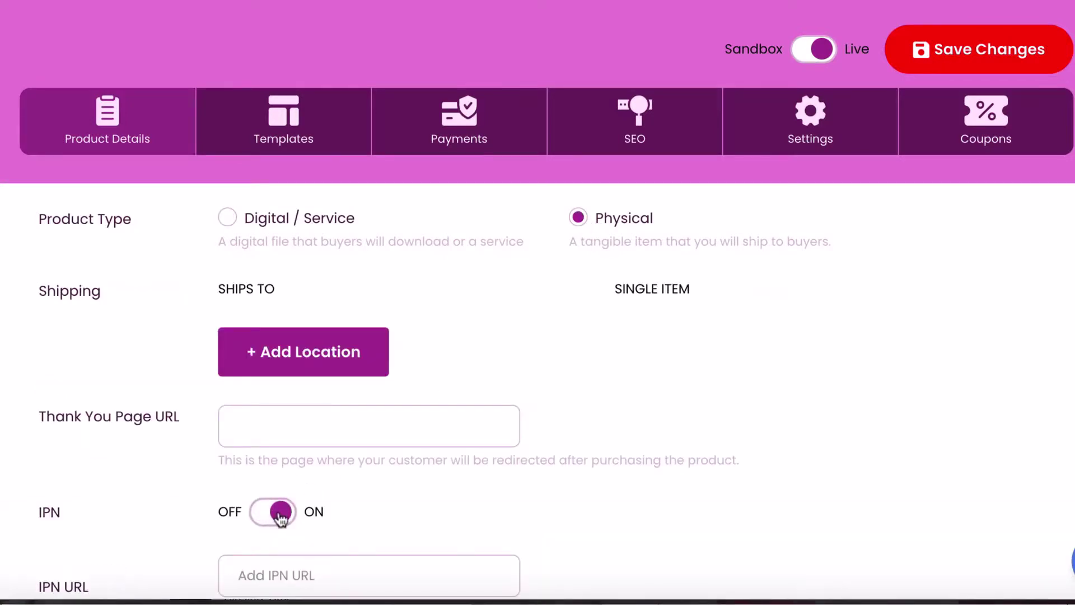
{"action": "left_click", "coordinate": [277, 514]}
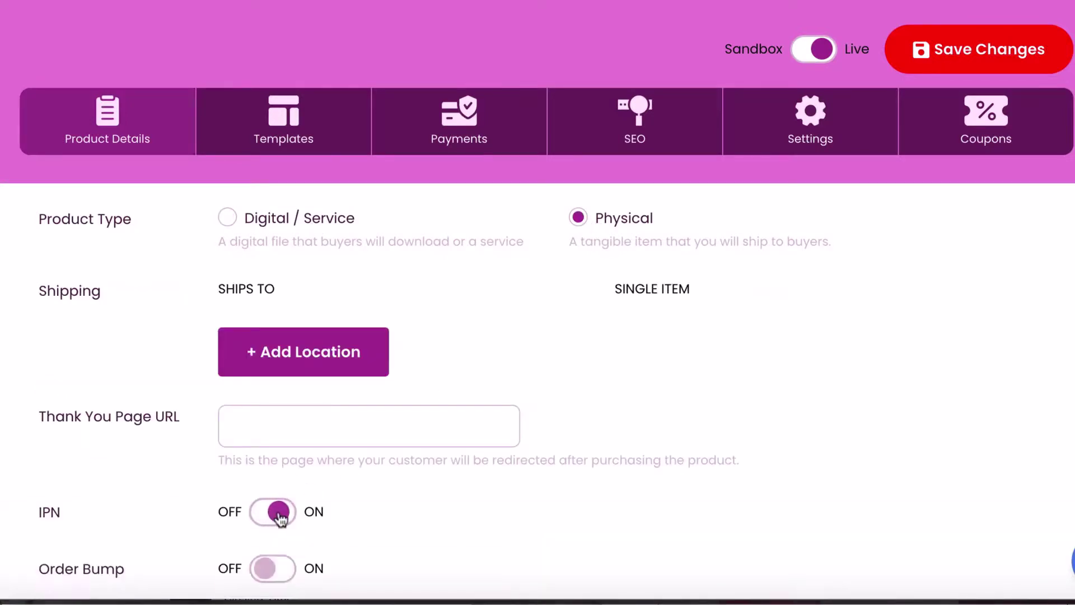
{"action": "left_click", "coordinate": [330, 360]}
{"action": "left_click", "coordinate": [398, 350]}
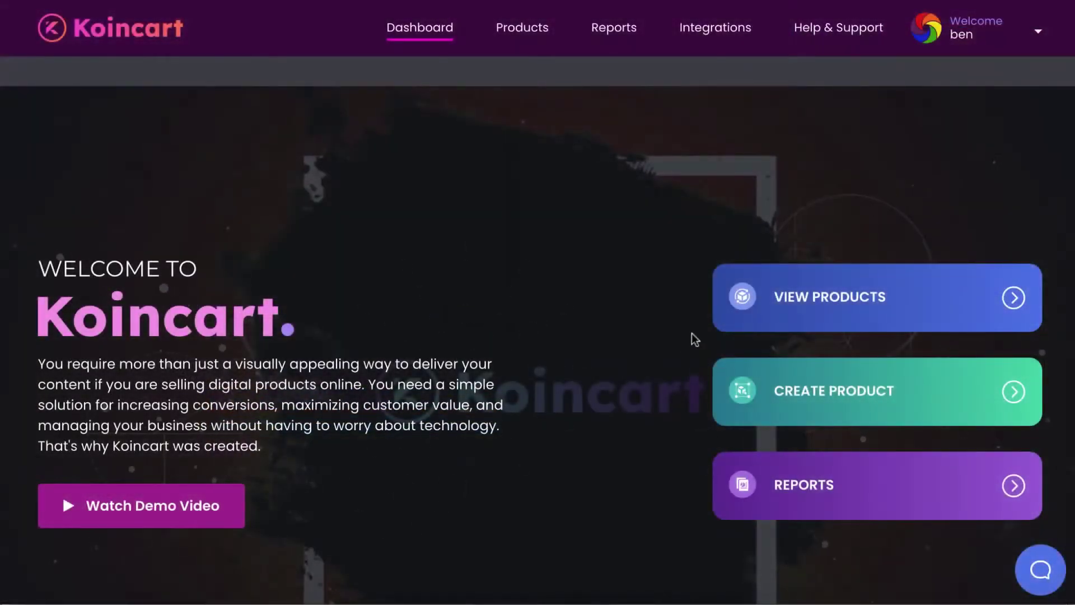
Start a new product named Fitness Streaming and paste in its description
{"action": "left_click", "coordinate": [782, 306]}
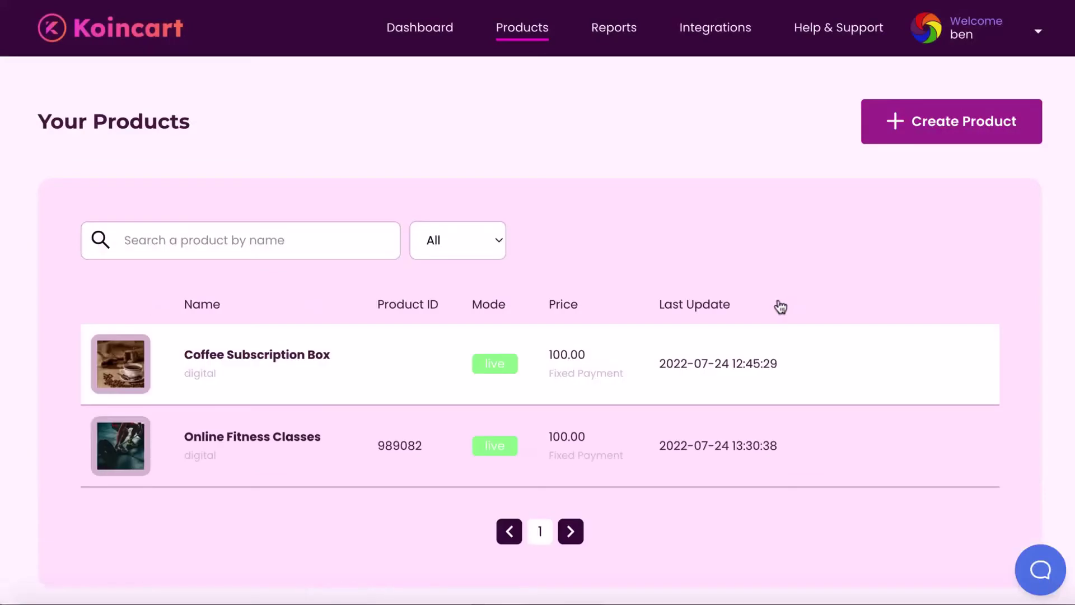
{"action": "left_click", "coordinate": [925, 140]}
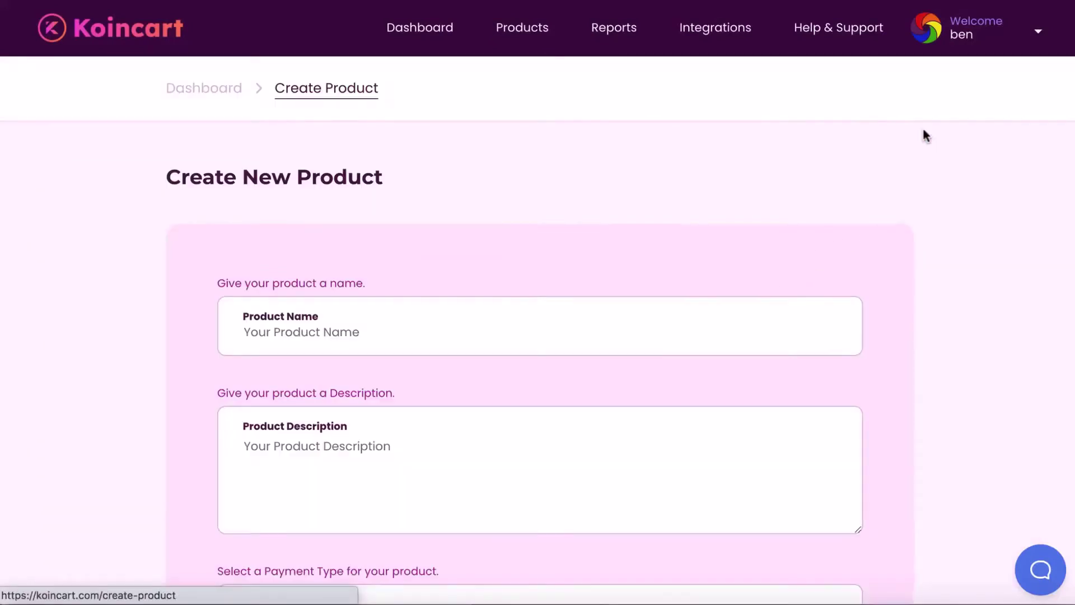
{"action": "left_click", "coordinate": [395, 340]}
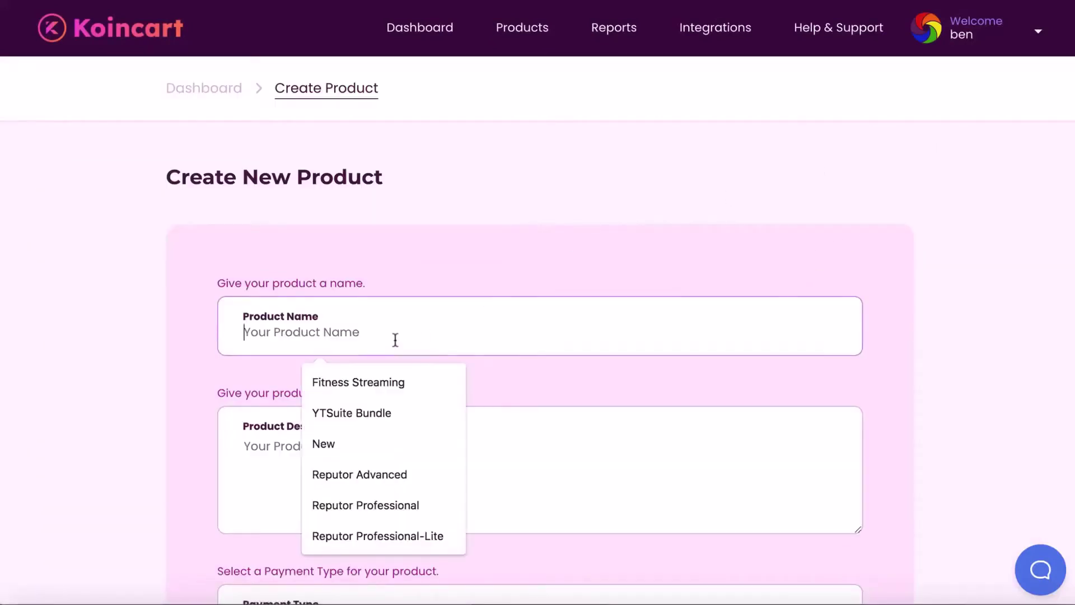
{"action": "type", "text": "F"}
{"action": "left_click", "coordinate": [384, 381]}
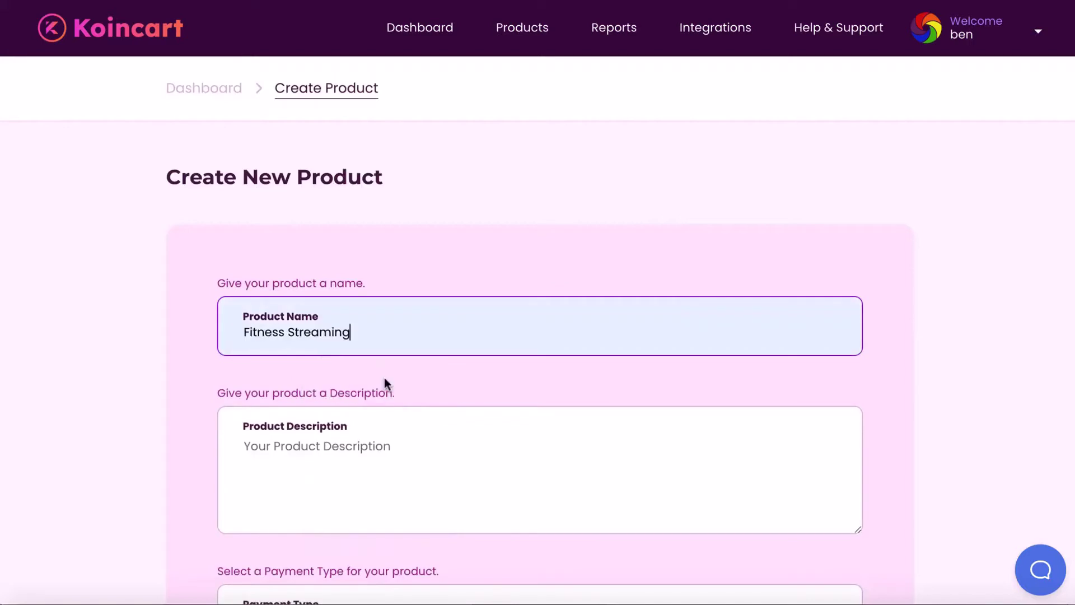
{"action": "scroll", "coordinate": [384, 377], "scroll_direction": "down", "scroll_amount": 2}
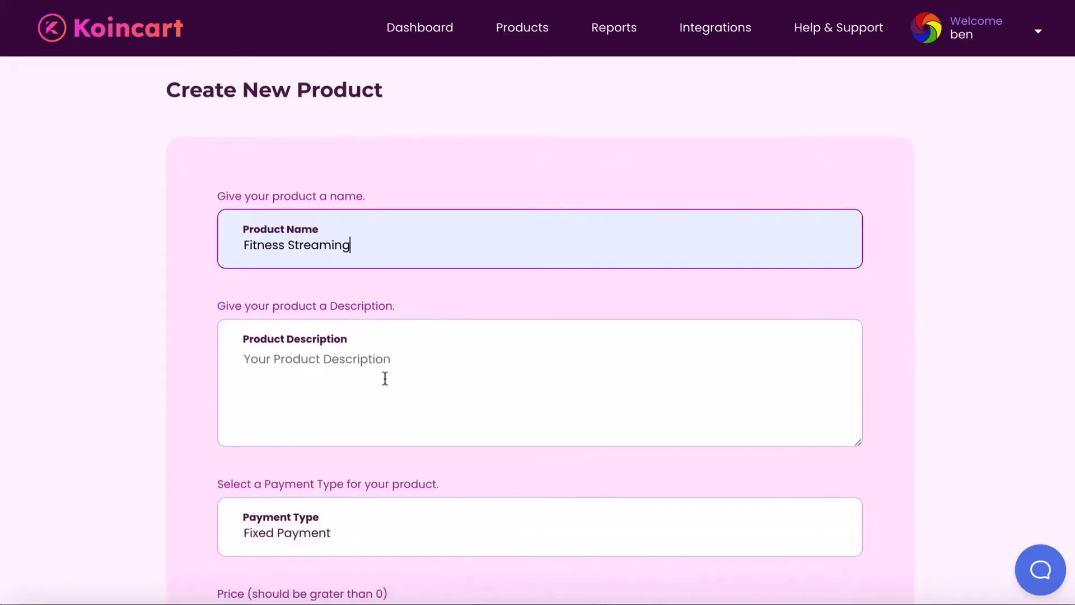
{"action": "left_click", "coordinate": [309, 371]}
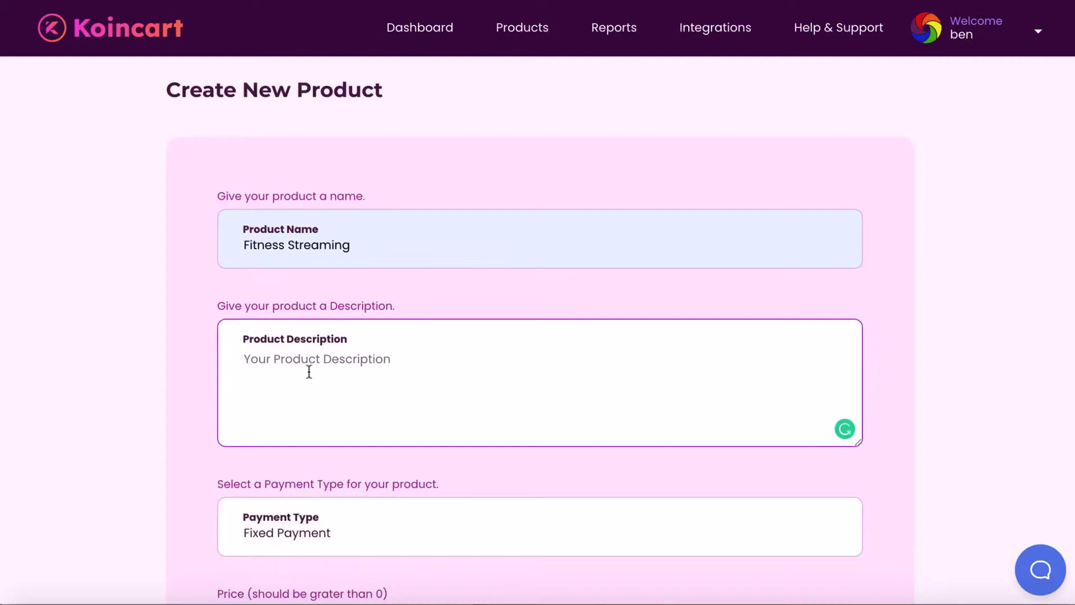
{"action": "type", "text": "Get one year free of 5 fitness classes per month streamed to your house!"}
Keep Fixed Payment pricing, set the price to 100.00, and create the product
{"action": "scroll", "coordinate": [332, 371], "scroll_direction": "down", "scroll_amount": 4}
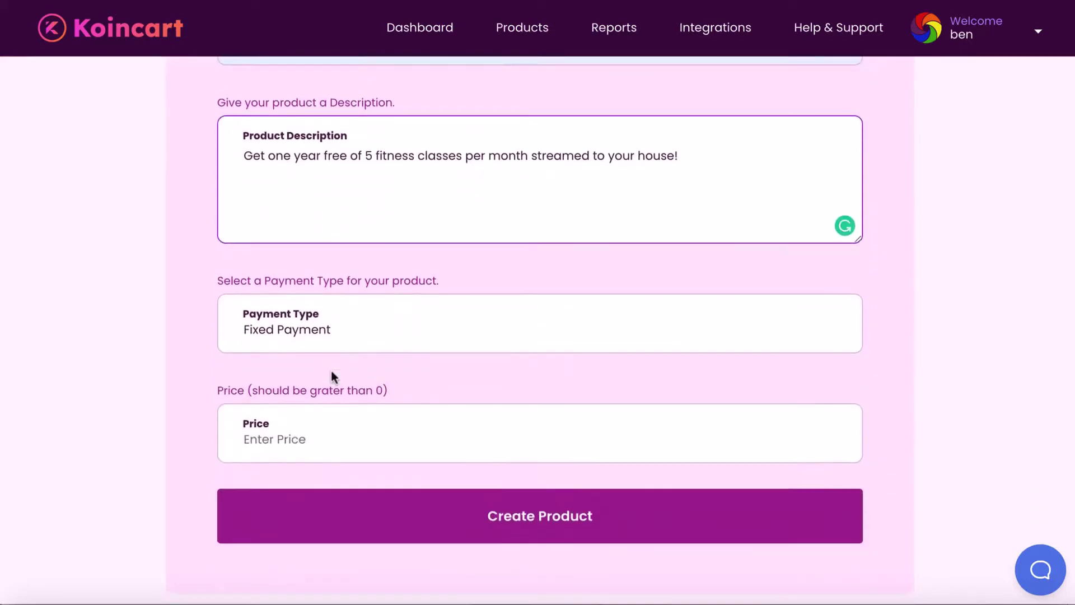
{"action": "left_click", "coordinate": [325, 340]}
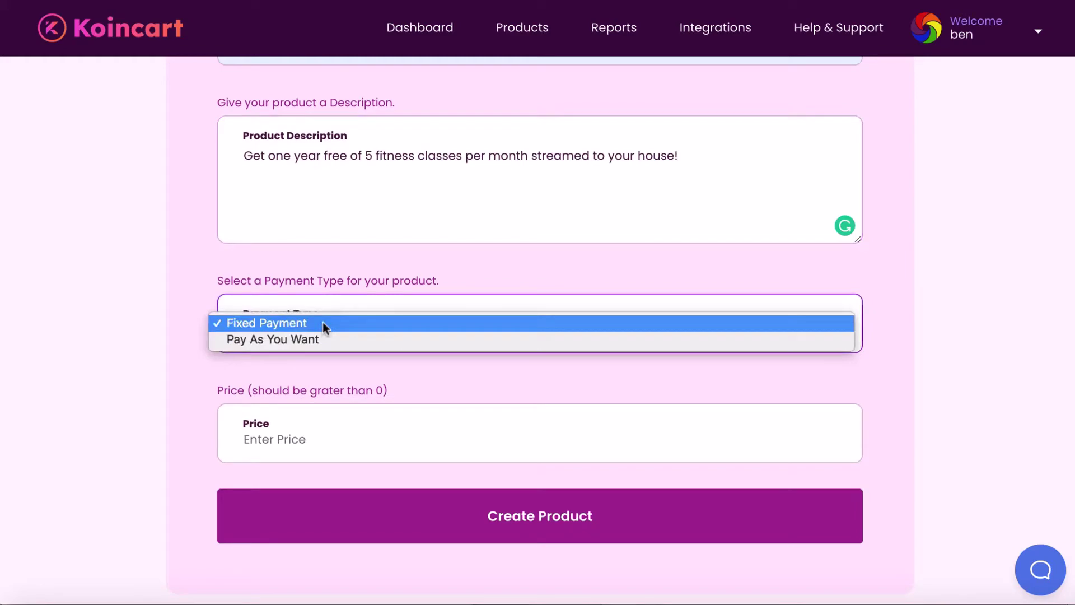
{"action": "left_click", "coordinate": [323, 339]}
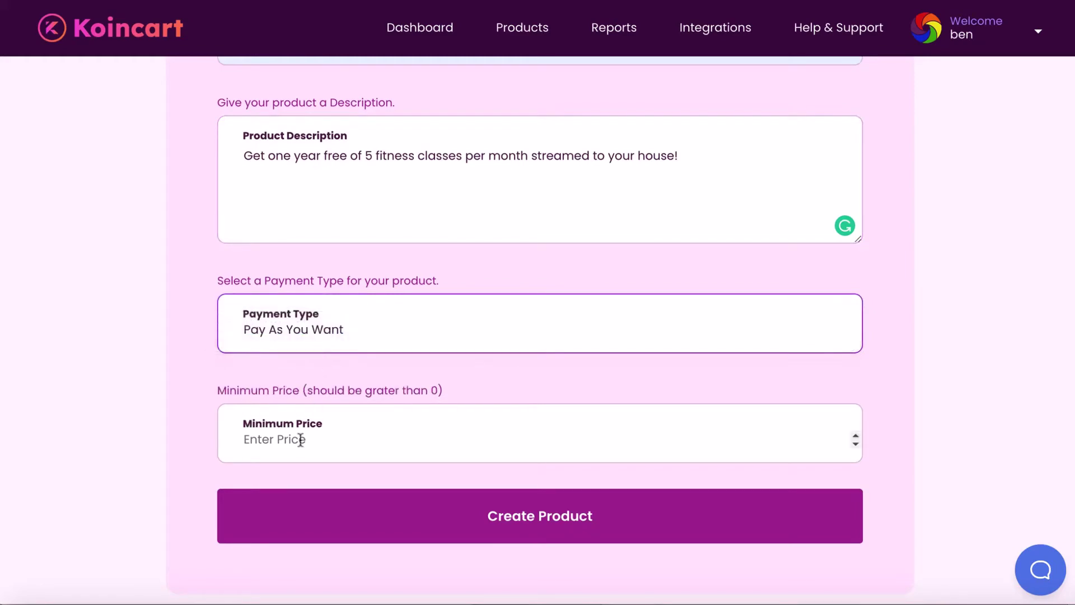
{"action": "left_click", "coordinate": [314, 338]}
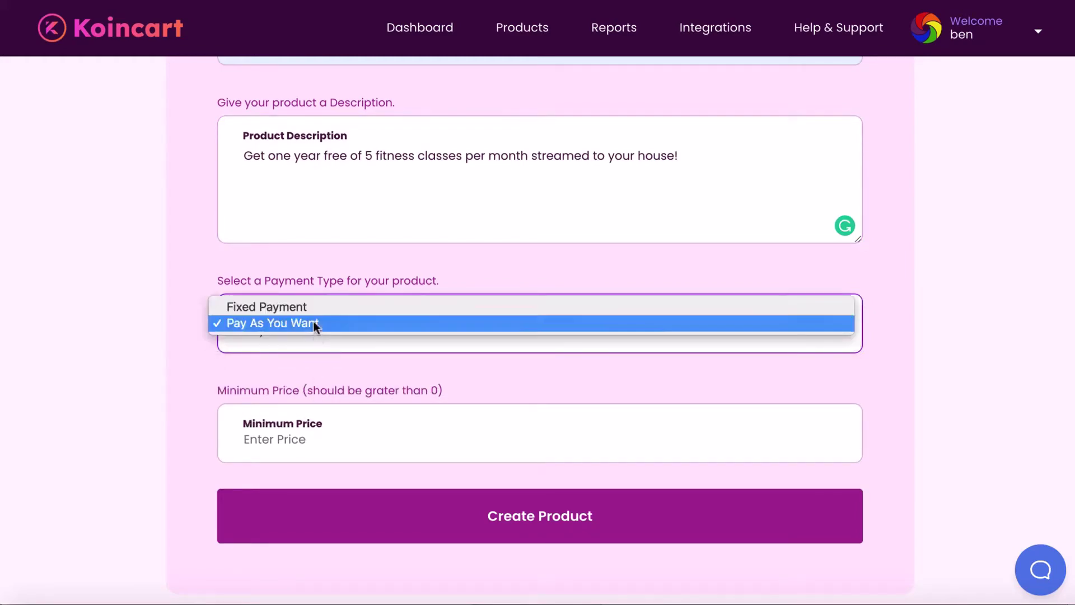
{"action": "left_click", "coordinate": [312, 306]}
{"action": "left_click", "coordinate": [284, 445]}
{"action": "type", "text": "100.00"}
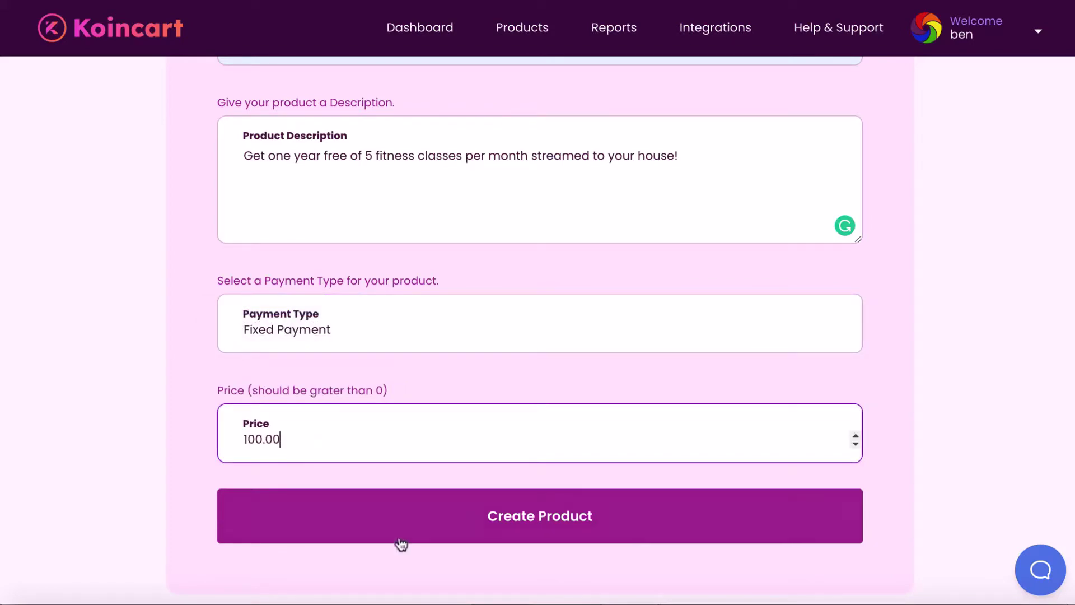
{"action": "left_click", "coordinate": [401, 542]}
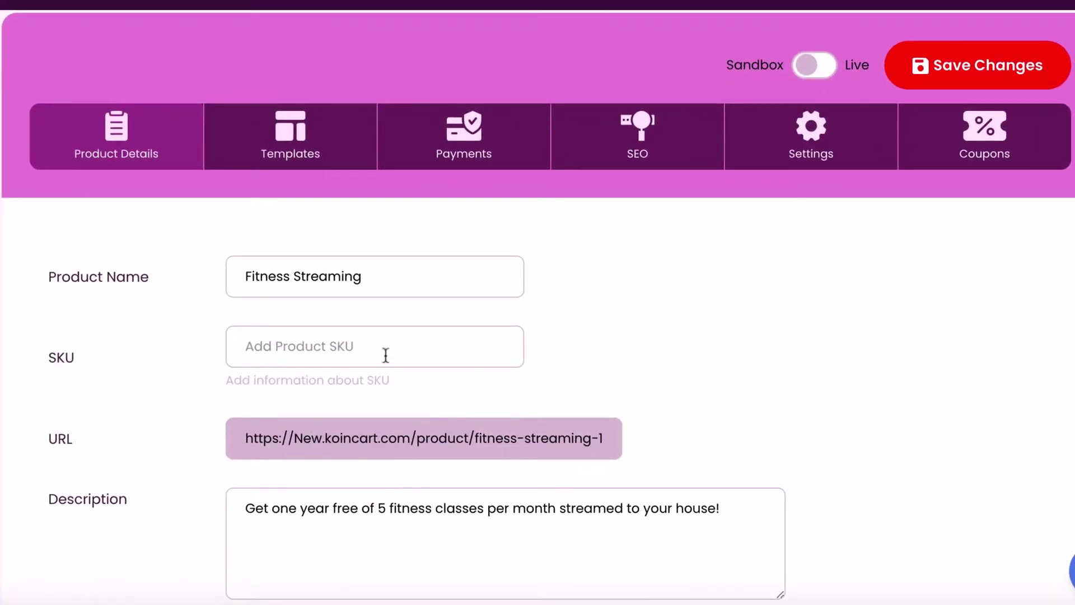
Try the Physical type with an Austria shipping location and its single-item price
{"action": "scroll", "coordinate": [342, 341], "scroll_direction": "down", "scroll_amount": 7}
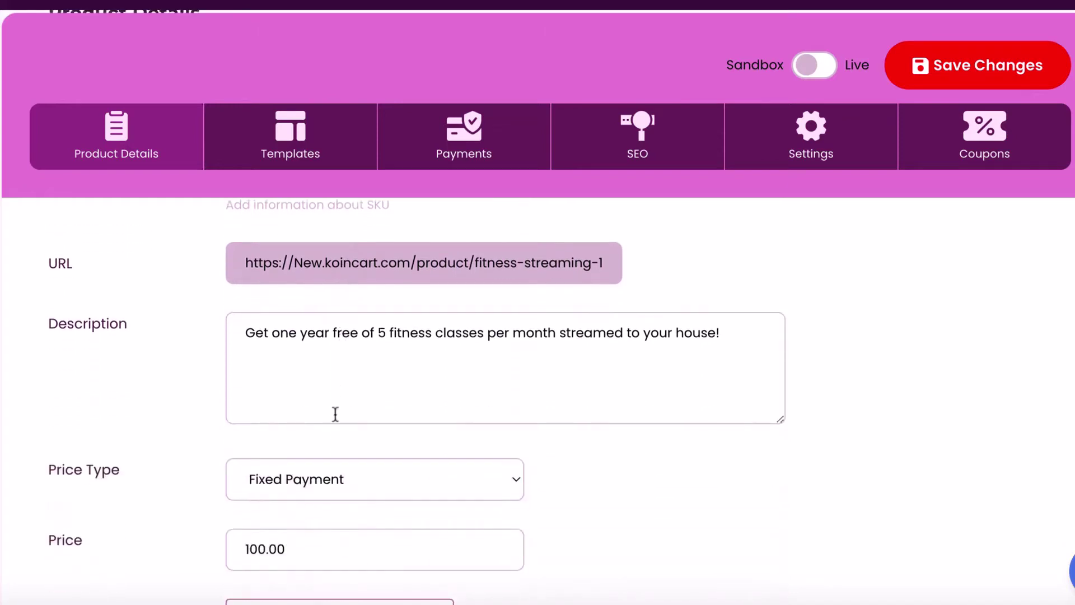
{"action": "scroll", "coordinate": [331, 384], "scroll_direction": "down", "scroll_amount": 2}
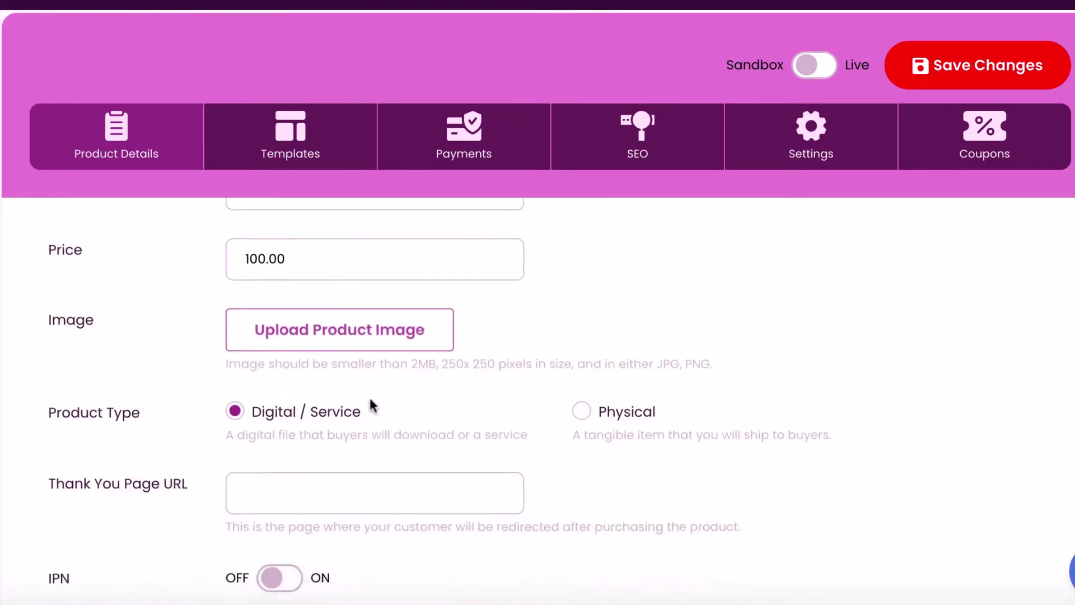
{"action": "left_click", "coordinate": [582, 364]}
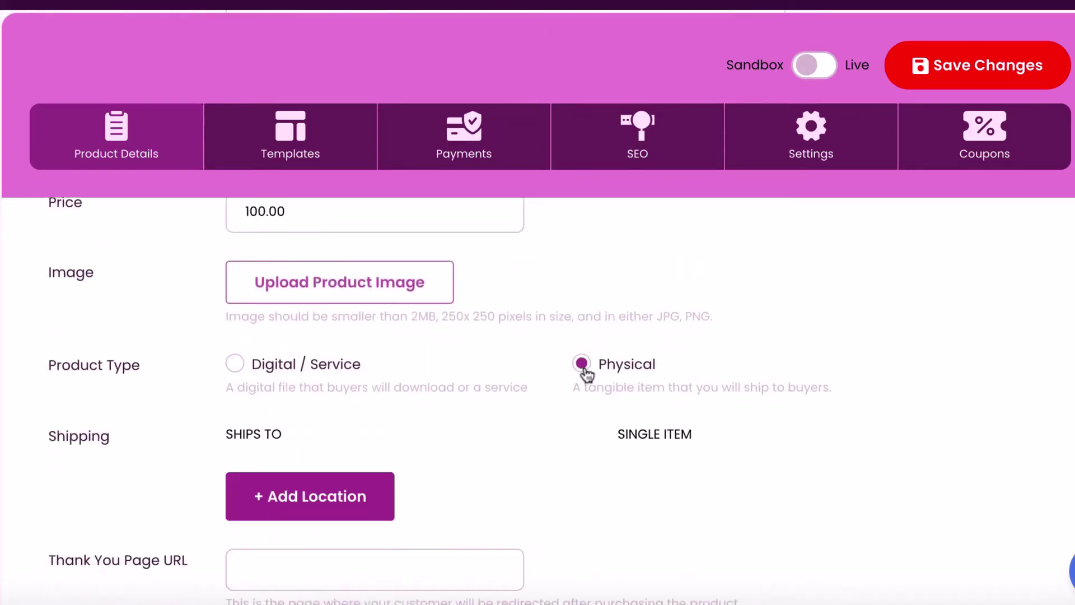
{"action": "scroll", "coordinate": [503, 425], "scroll_direction": "down", "scroll_amount": 1}
{"action": "left_click", "coordinate": [322, 437]}
{"action": "left_click", "coordinate": [362, 444]}
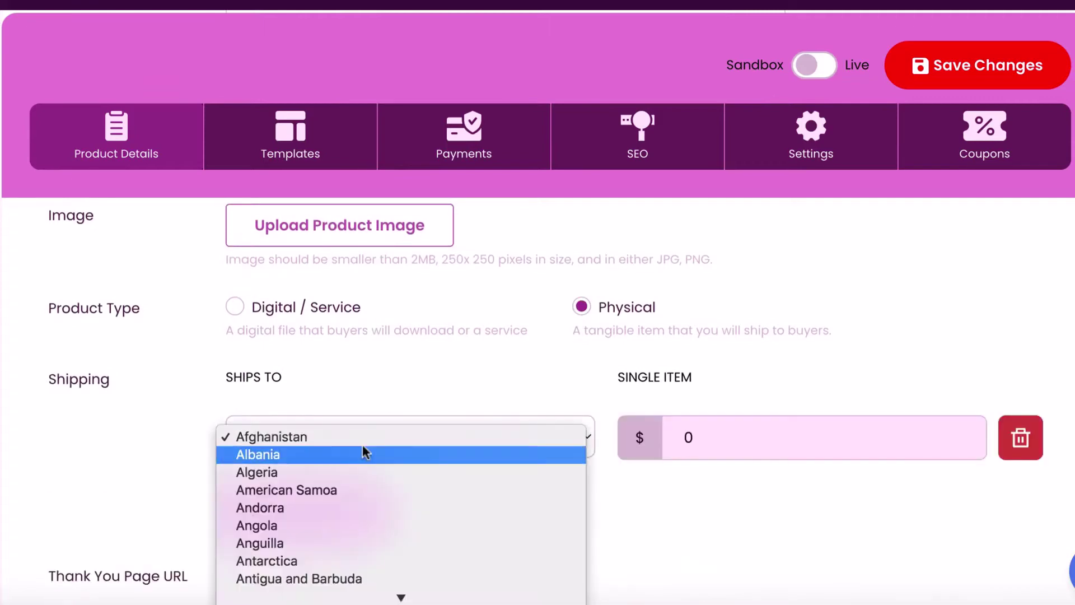
{"action": "scroll", "coordinate": [343, 546], "scroll_direction": "down", "scroll_amount": 1}
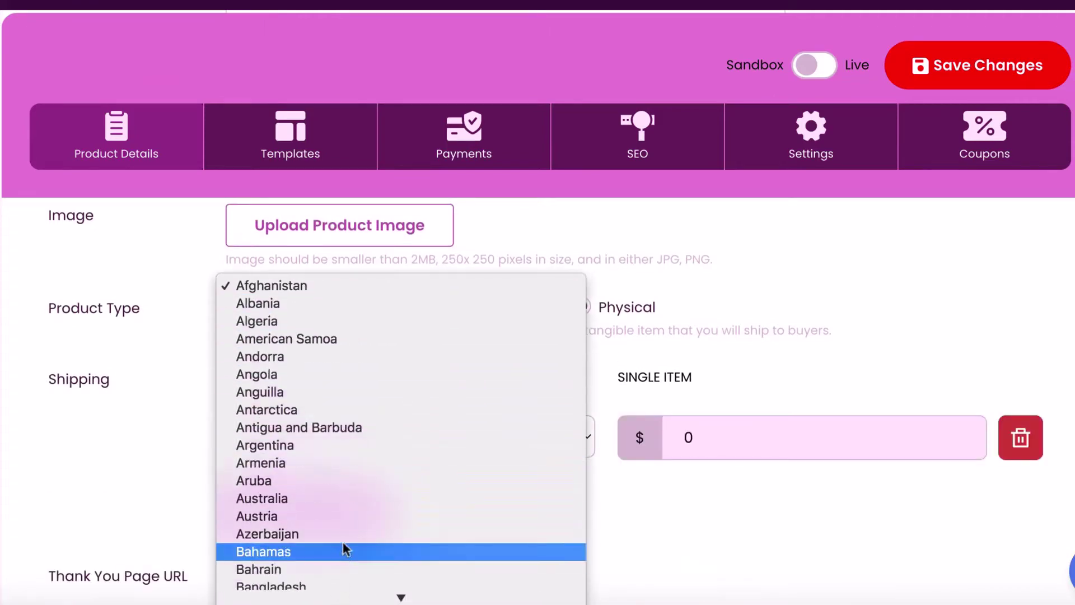
{"action": "left_click", "coordinate": [350, 513]}
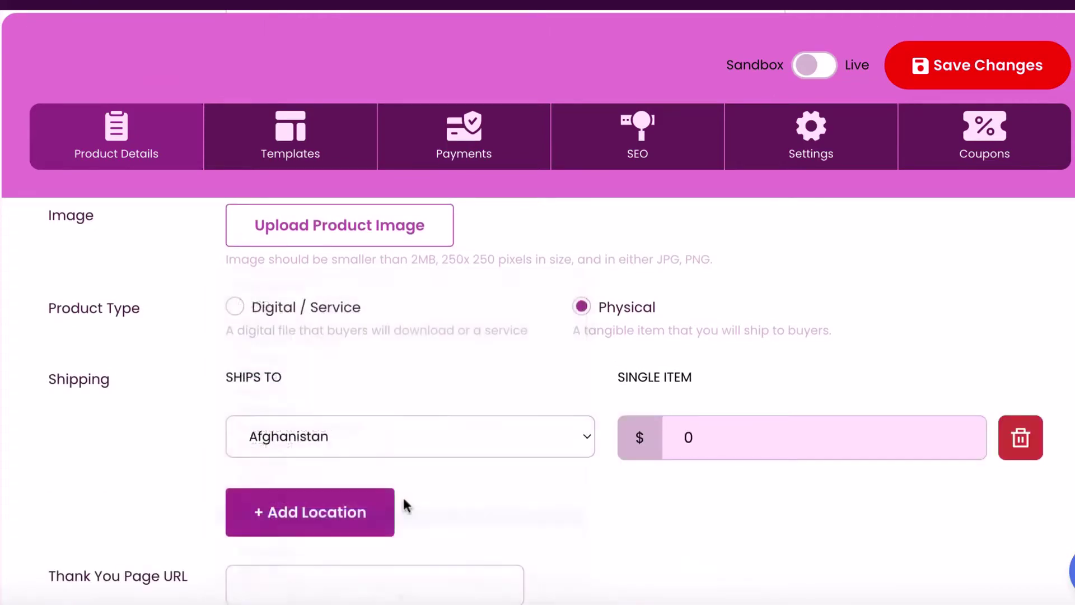
{"action": "left_click", "coordinate": [712, 437]}
{"action": "scroll", "coordinate": [672, 490], "scroll_direction": "down", "scroll_amount": 1}
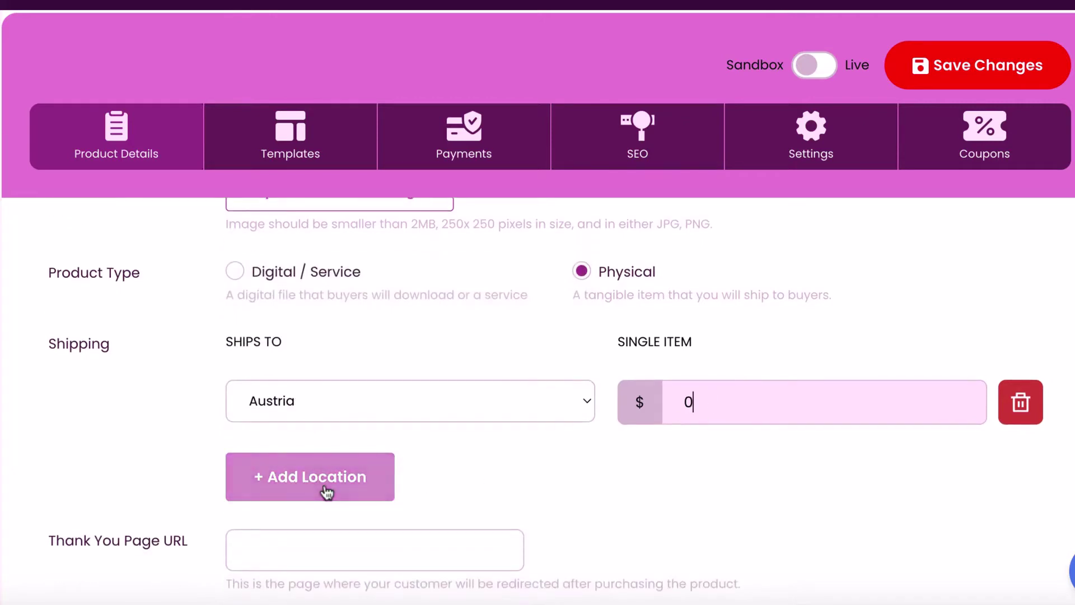
Switch to Digital / Service, leave IPN off, and turn Order Bump on
{"action": "left_click", "coordinate": [273, 276]}
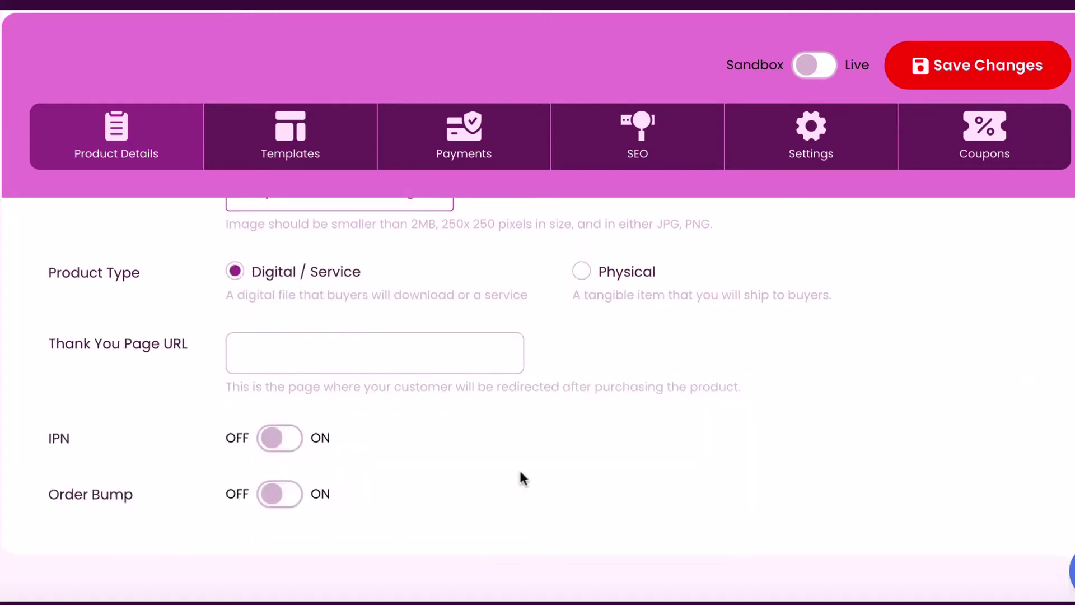
{"action": "scroll", "coordinate": [352, 358], "scroll_direction": "down", "scroll_amount": 1}
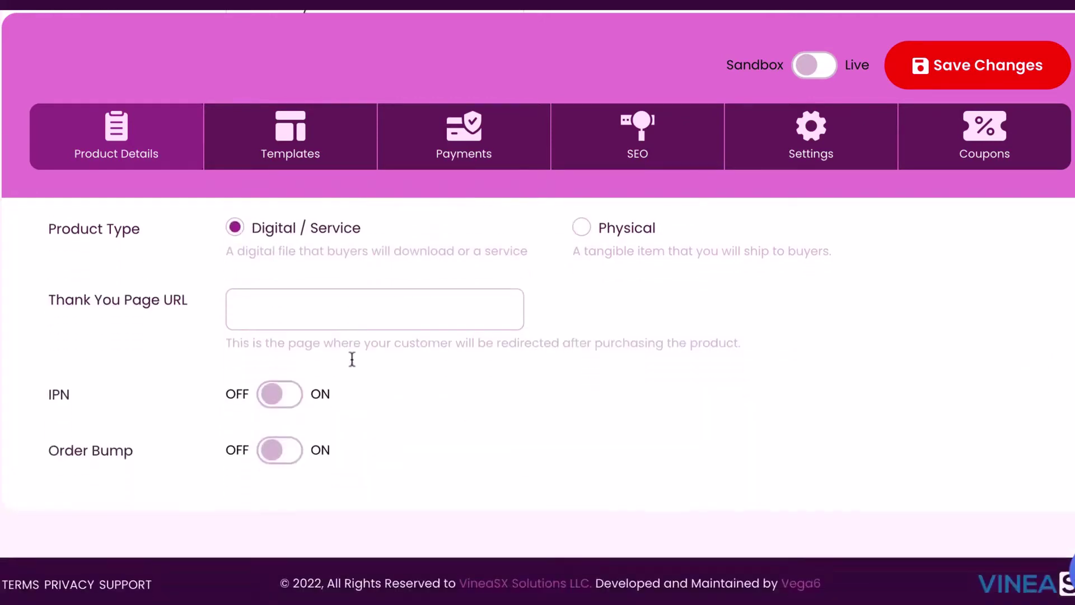
{"action": "left_click", "coordinate": [279, 392]}
{"action": "scroll", "coordinate": [302, 403], "scroll_direction": "down", "scroll_amount": 2}
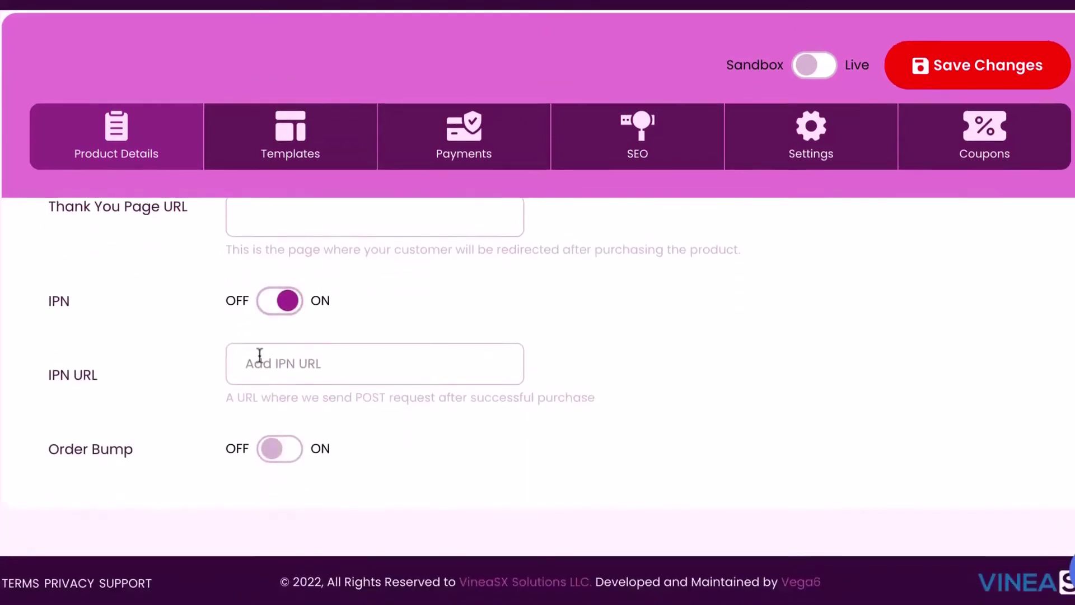
{"action": "left_click", "coordinate": [281, 312]}
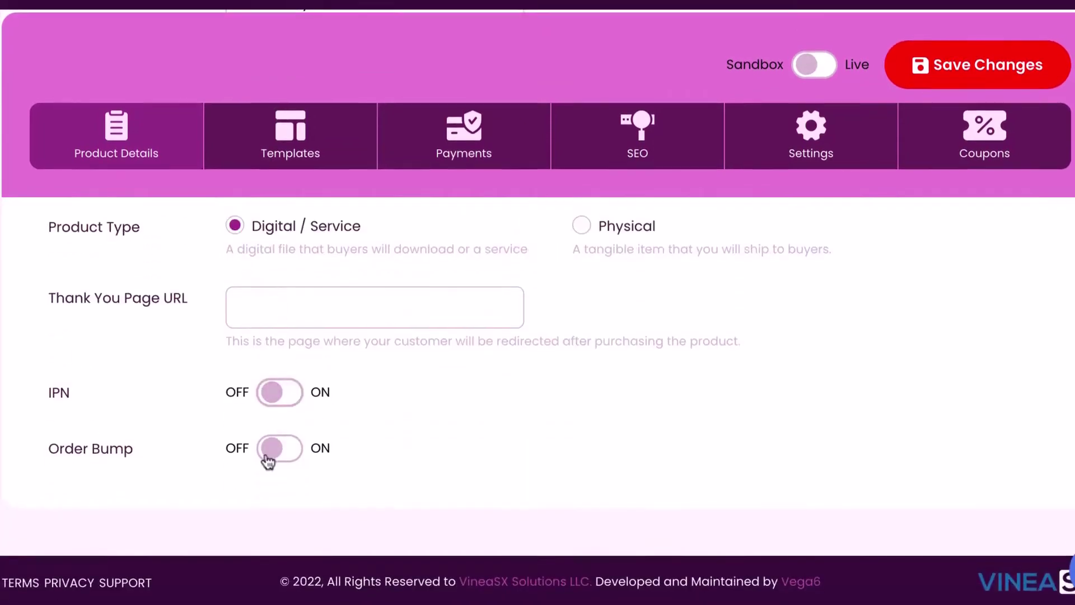
{"action": "left_click", "coordinate": [300, 457]}
{"action": "scroll", "coordinate": [331, 468], "scroll_direction": "down", "scroll_amount": 5}
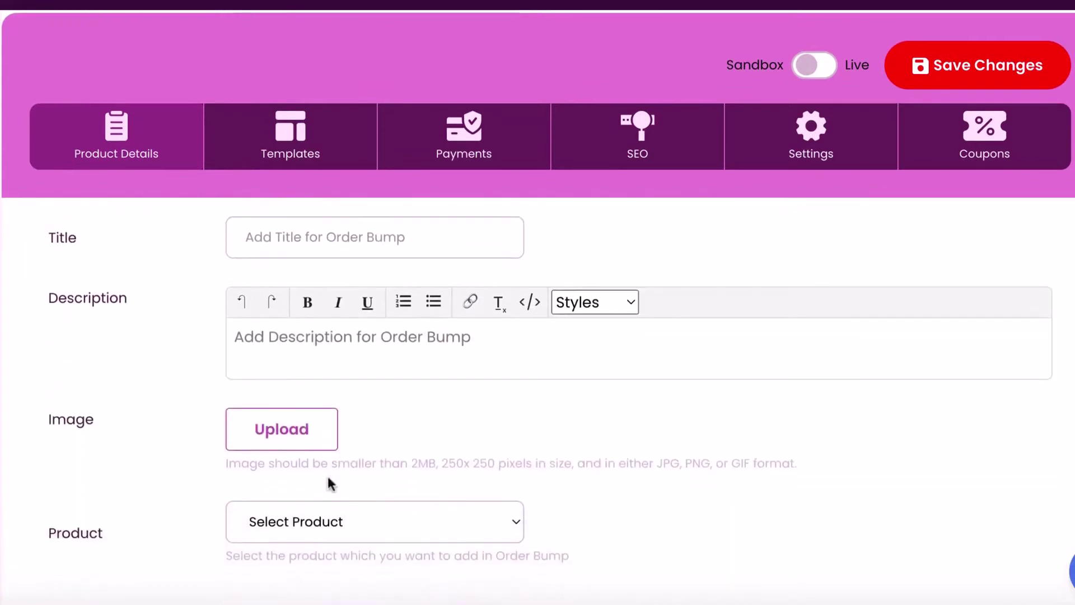
{"action": "left_click", "coordinate": [307, 524]}
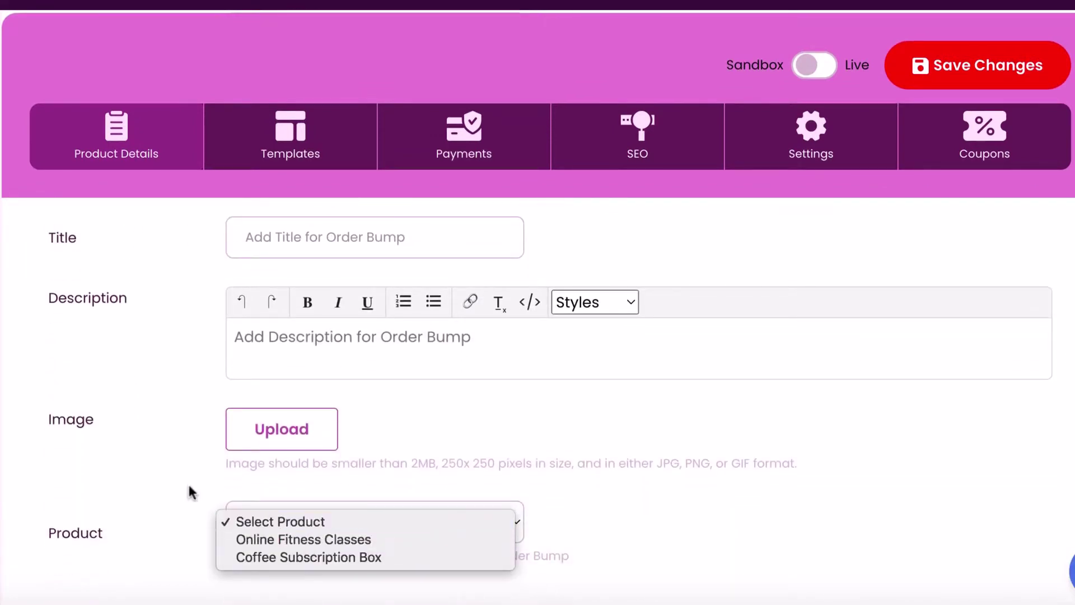
{"action": "scroll", "coordinate": [213, 465], "scroll_direction": "up", "scroll_amount": 1}
{"action": "scroll", "coordinate": [214, 464], "scroll_direction": "up", "scroll_amount": 2}
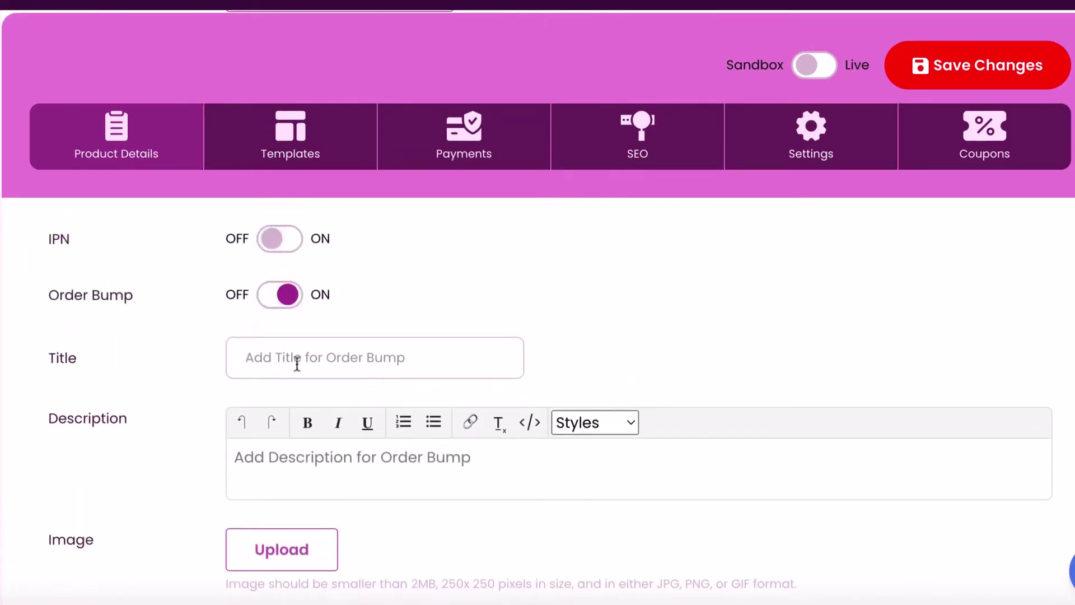
Browse the product's in-built template grid on the Templates tab
{"action": "left_click", "coordinate": [299, 163]}
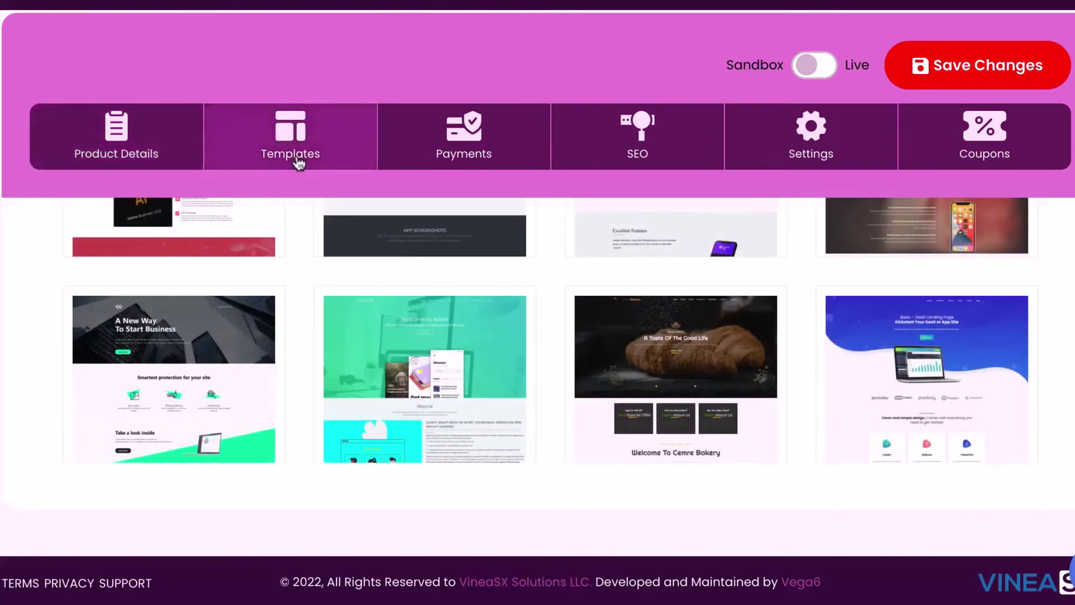
{"action": "scroll", "coordinate": [553, 317], "scroll_direction": "up", "scroll_amount": 10}
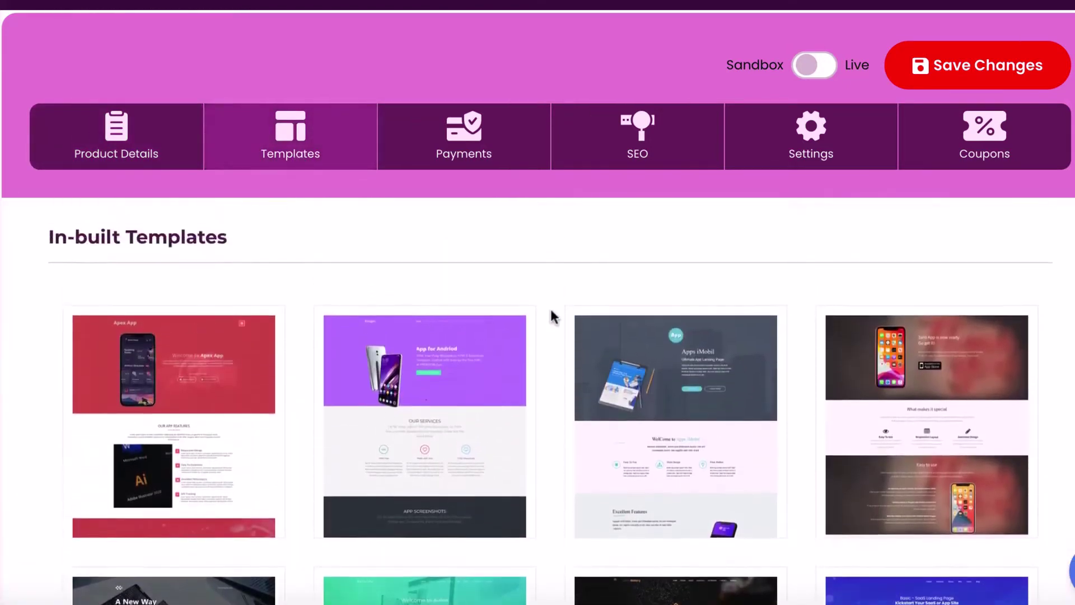
{"action": "scroll", "coordinate": [552, 314], "scroll_direction": "down", "scroll_amount": 2}
{"action": "scroll", "coordinate": [553, 314], "scroll_direction": "up", "scroll_amount": 8}
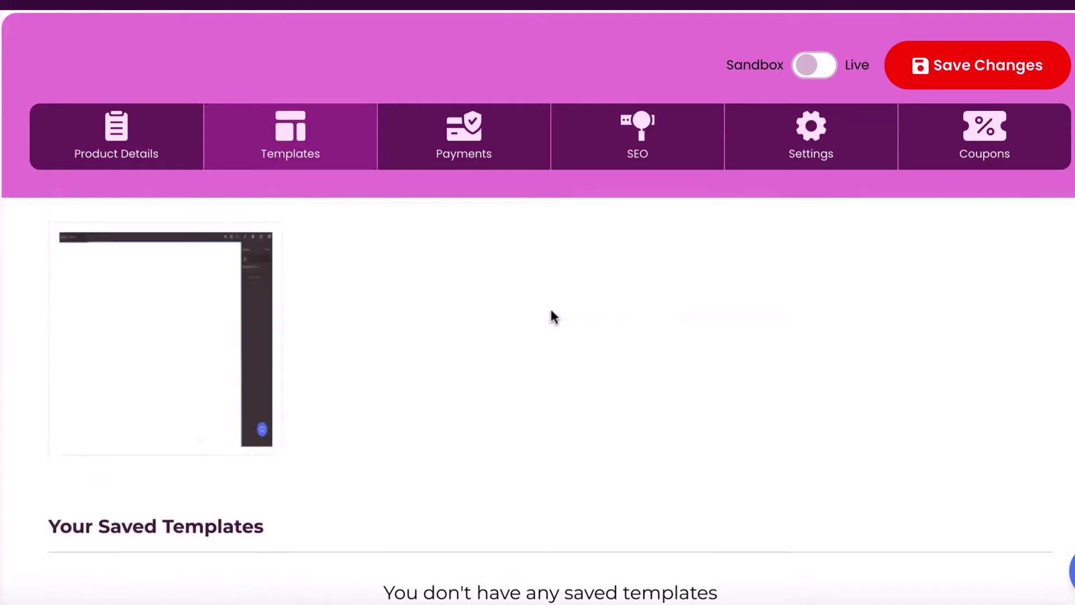
{"action": "scroll", "coordinate": [552, 315], "scroll_direction": "down", "scroll_amount": 7}
{"action": "scroll", "coordinate": [550, 307], "scroll_direction": "down", "scroll_amount": 9}
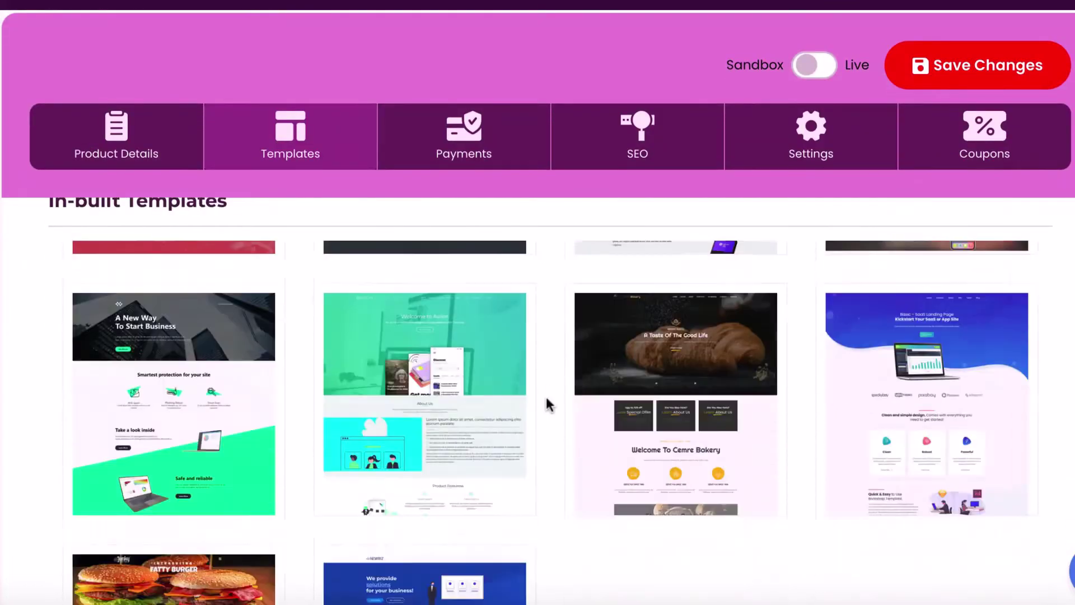
{"action": "scroll", "coordinate": [547, 403], "scroll_direction": "down", "scroll_amount": 2}
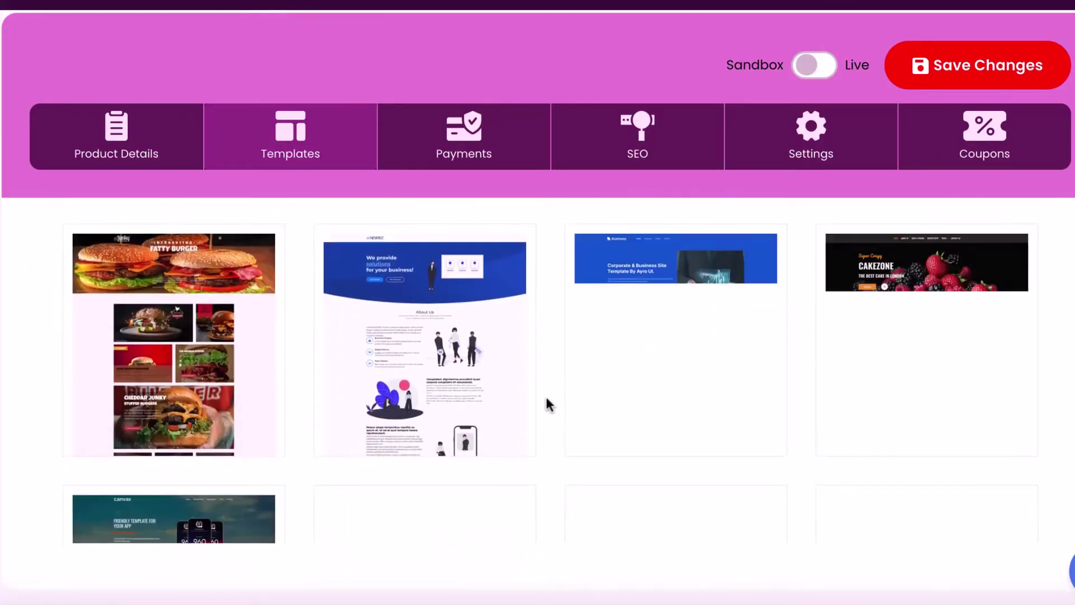
{"action": "scroll", "coordinate": [547, 404], "scroll_direction": "down", "scroll_amount": 8}
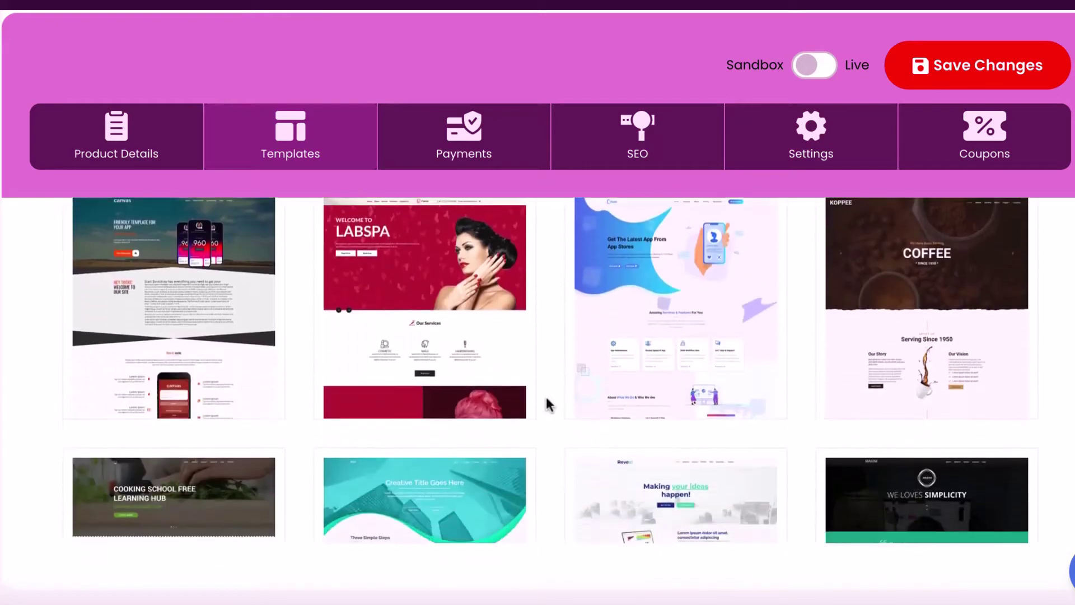
{"action": "scroll", "coordinate": [547, 405], "scroll_direction": "down", "scroll_amount": 8}
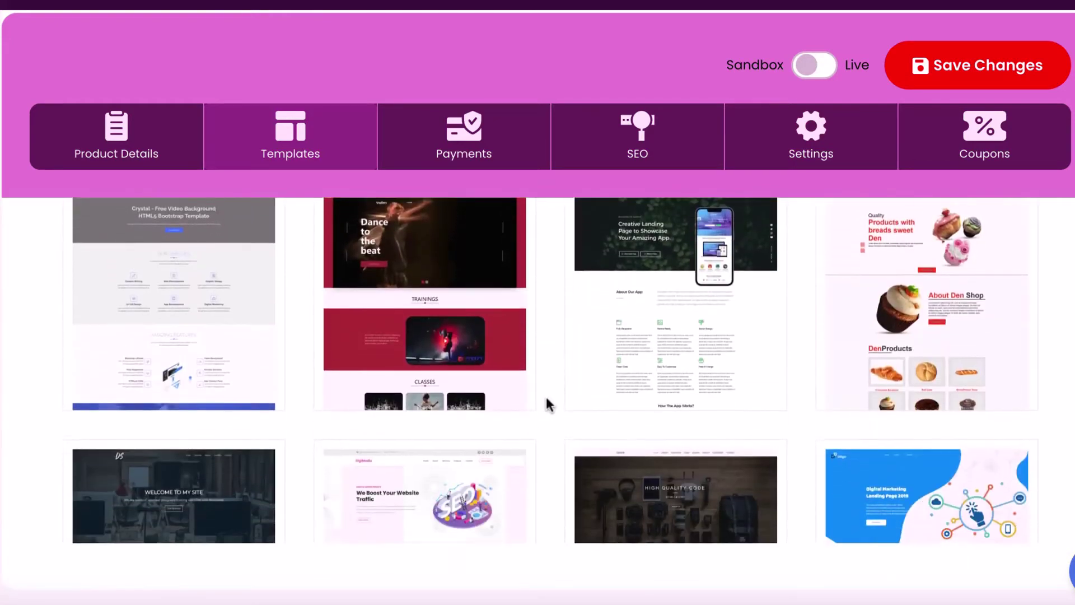
{"action": "scroll", "coordinate": [547, 402], "scroll_direction": "down", "scroll_amount": 2}
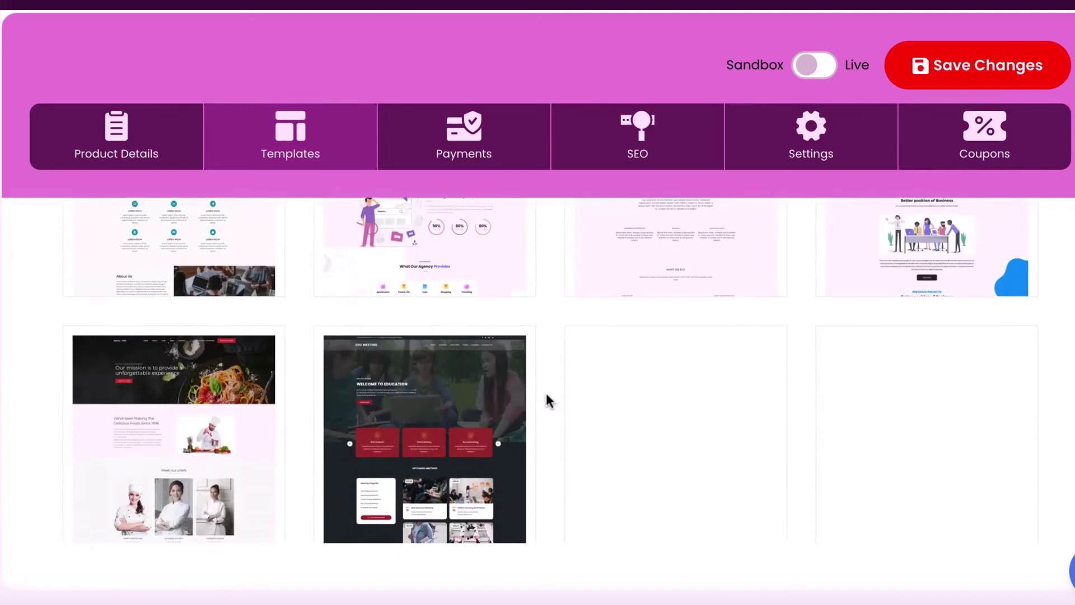
{"action": "scroll", "coordinate": [547, 396], "scroll_direction": "down", "scroll_amount": 2}
{"action": "scroll", "coordinate": [548, 395], "scroll_direction": "down", "scroll_amount": 3}
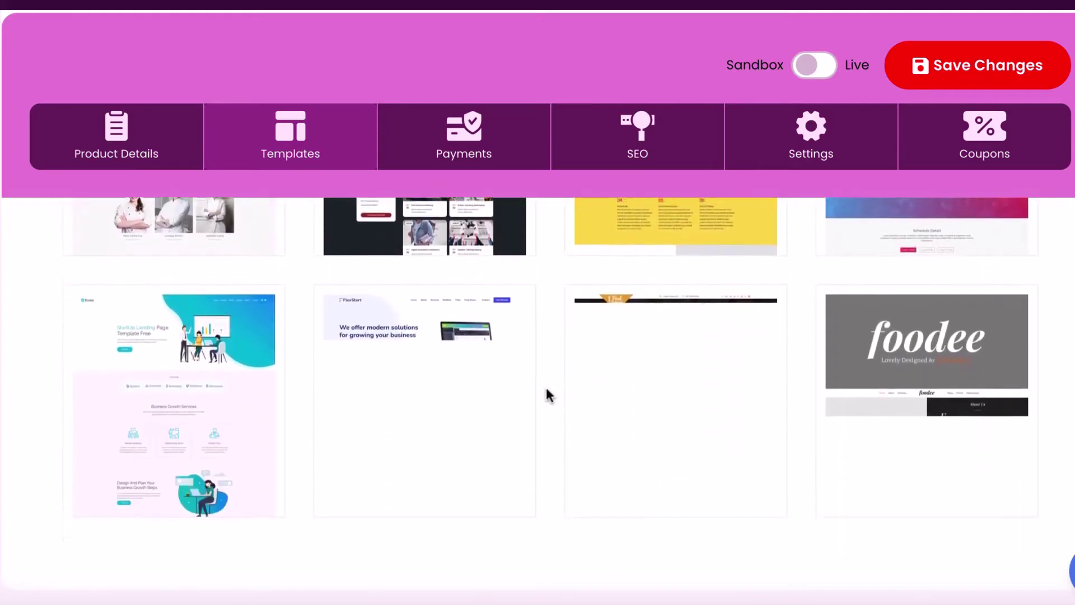
{"action": "scroll", "coordinate": [547, 395], "scroll_direction": "down", "scroll_amount": 5}
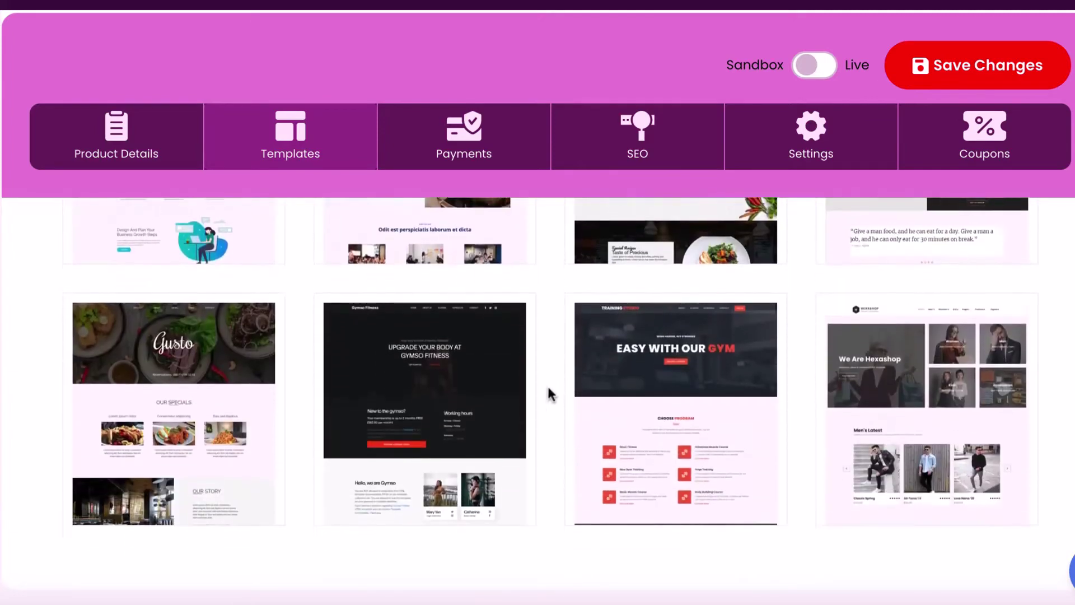
{"action": "scroll", "coordinate": [548, 395], "scroll_direction": "down", "scroll_amount": 1}
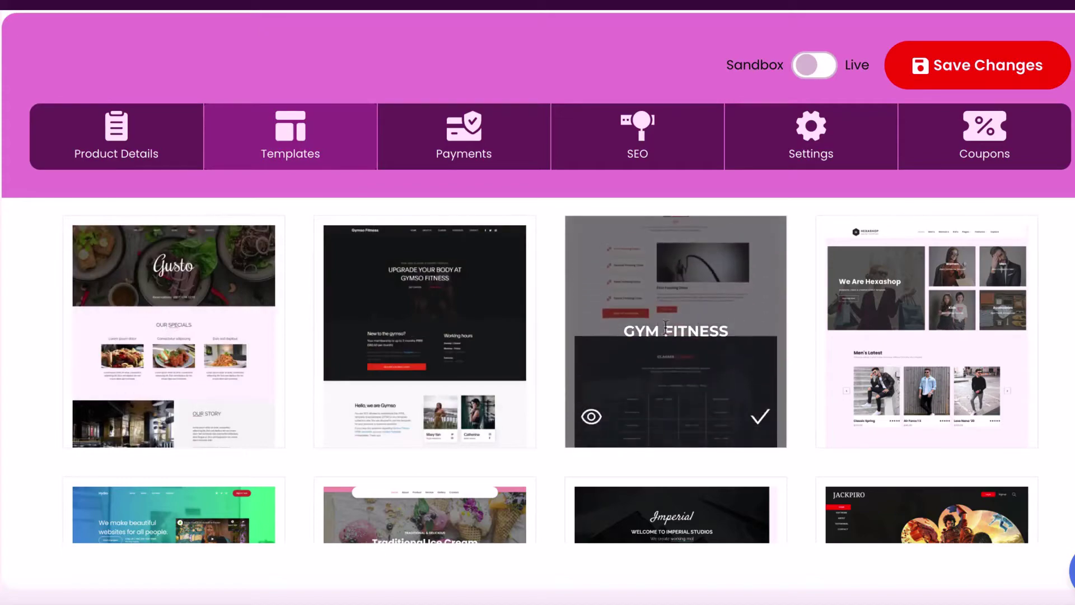
{"action": "scroll", "coordinate": [684, 331], "scroll_direction": "down", "scroll_amount": 6}
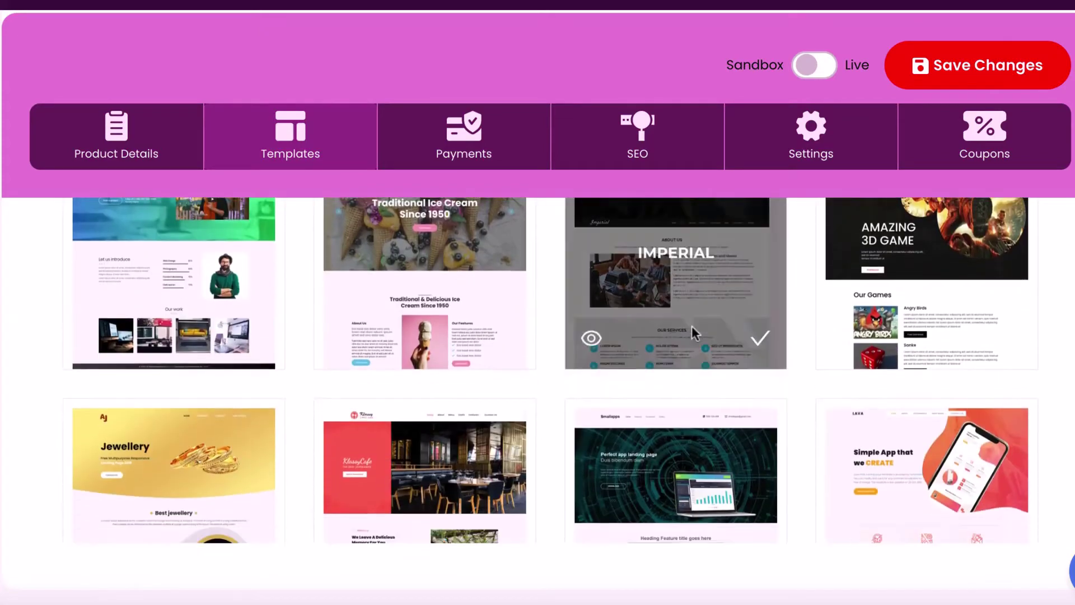
{"action": "scroll", "coordinate": [692, 327], "scroll_direction": "down", "scroll_amount": 3}
{"action": "scroll", "coordinate": [692, 328], "scroll_direction": "up", "scroll_amount": 10}
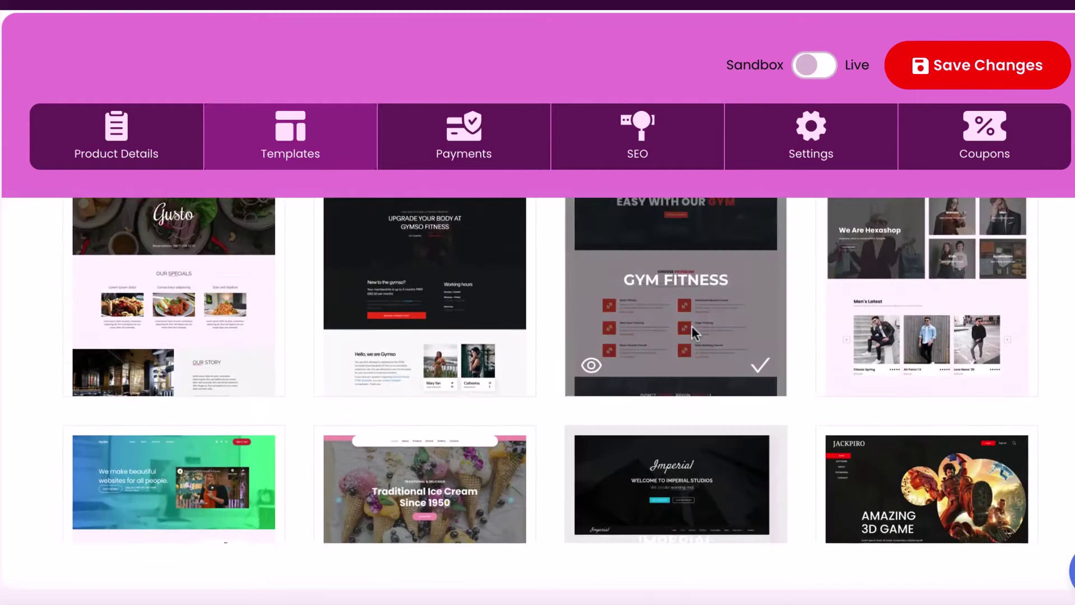
{"action": "scroll", "coordinate": [691, 324], "scroll_direction": "up", "scroll_amount": 1}
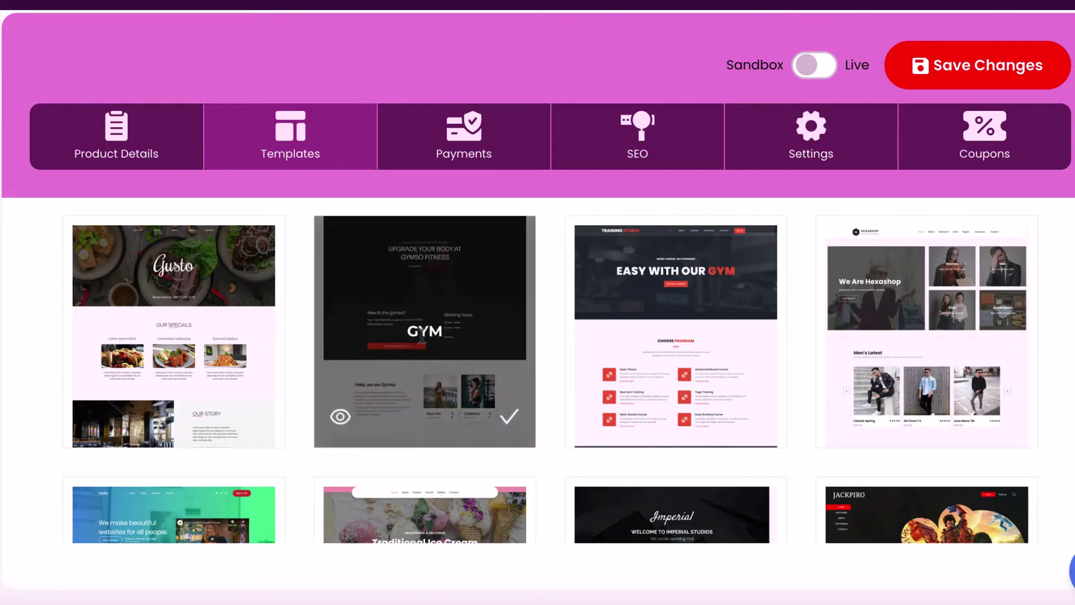
Preview the Gymso fitness template, then activate it for this product
{"action": "left_click", "coordinate": [340, 414]}
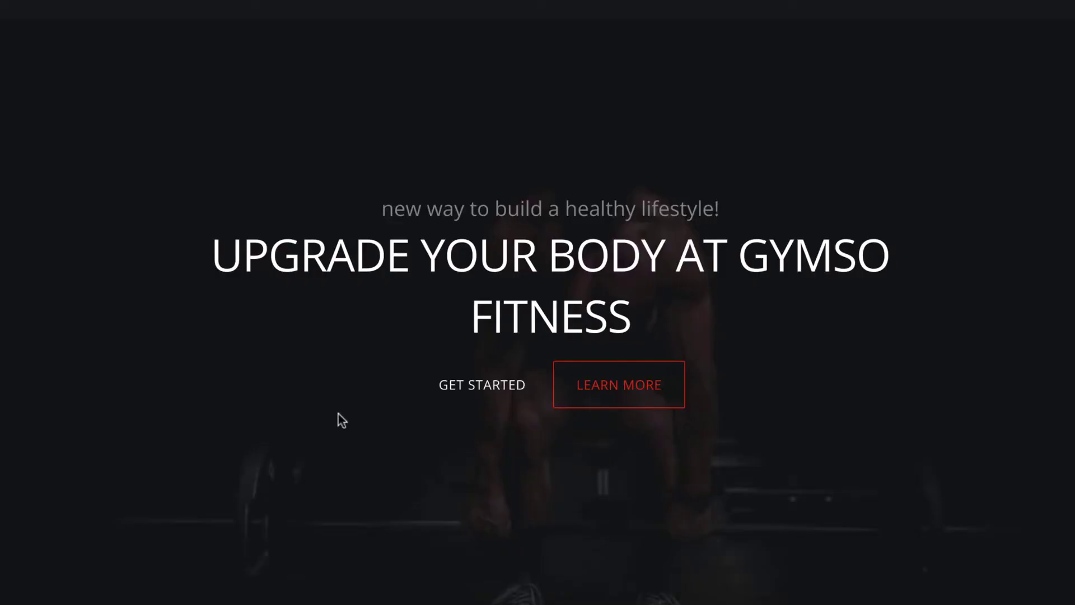
{"action": "scroll", "coordinate": [368, 401], "scroll_direction": "down", "scroll_amount": 9}
{"action": "key", "text": "ctrl+w"}
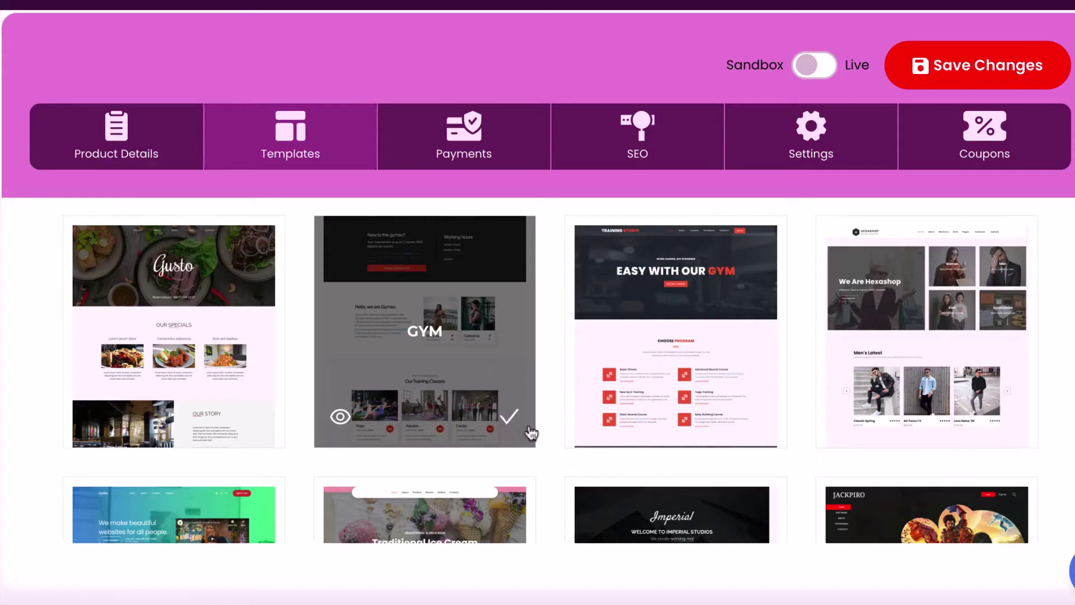
{"action": "left_click", "coordinate": [513, 419]}
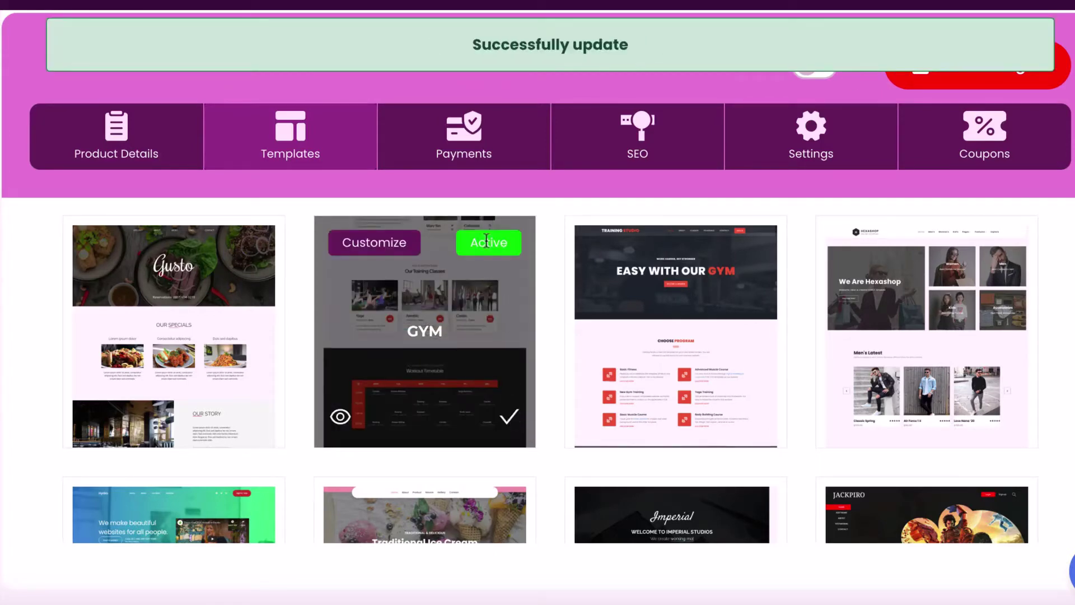
Enable Bitpay Demo as a payment method for the product
{"action": "left_click", "coordinate": [488, 157]}
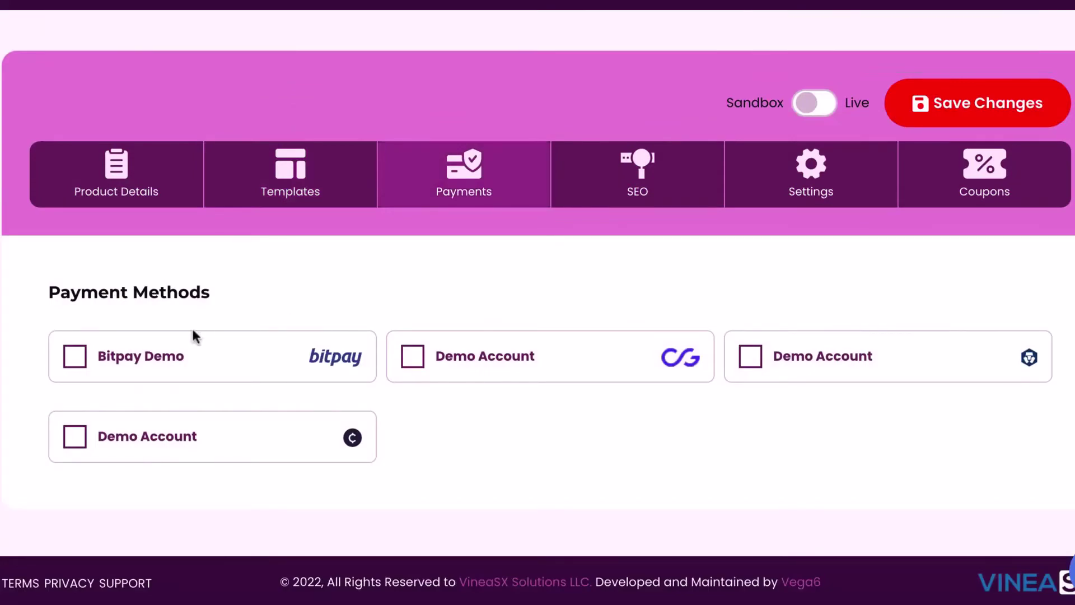
{"action": "left_click", "coordinate": [76, 358]}
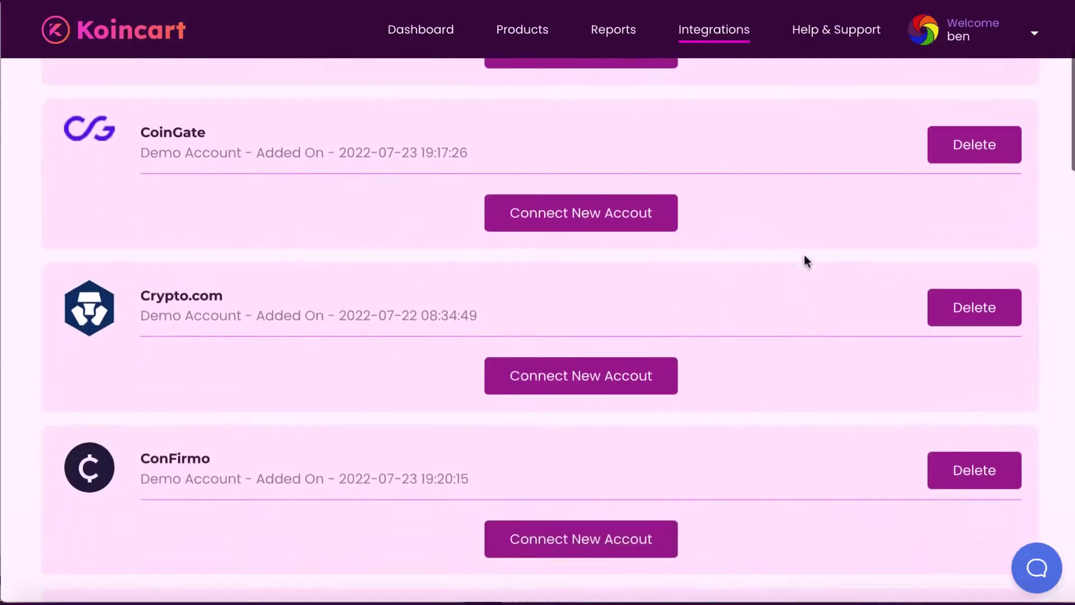
{"action": "scroll", "coordinate": [807, 261], "scroll_direction": "down", "scroll_amount": 5}
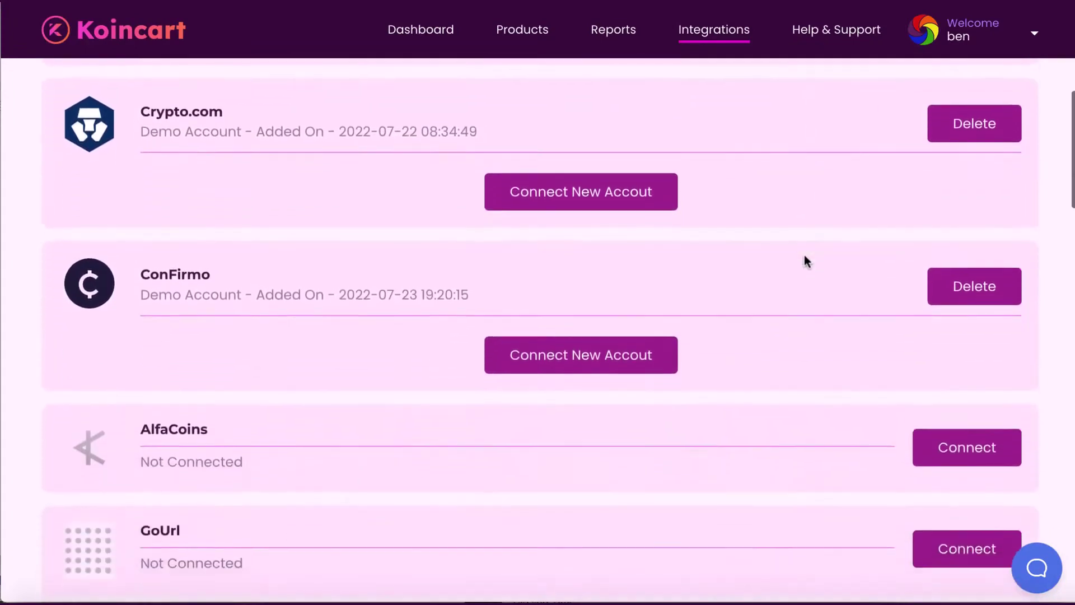
{"action": "scroll", "coordinate": [807, 262], "scroll_direction": "down", "scroll_amount": 3}
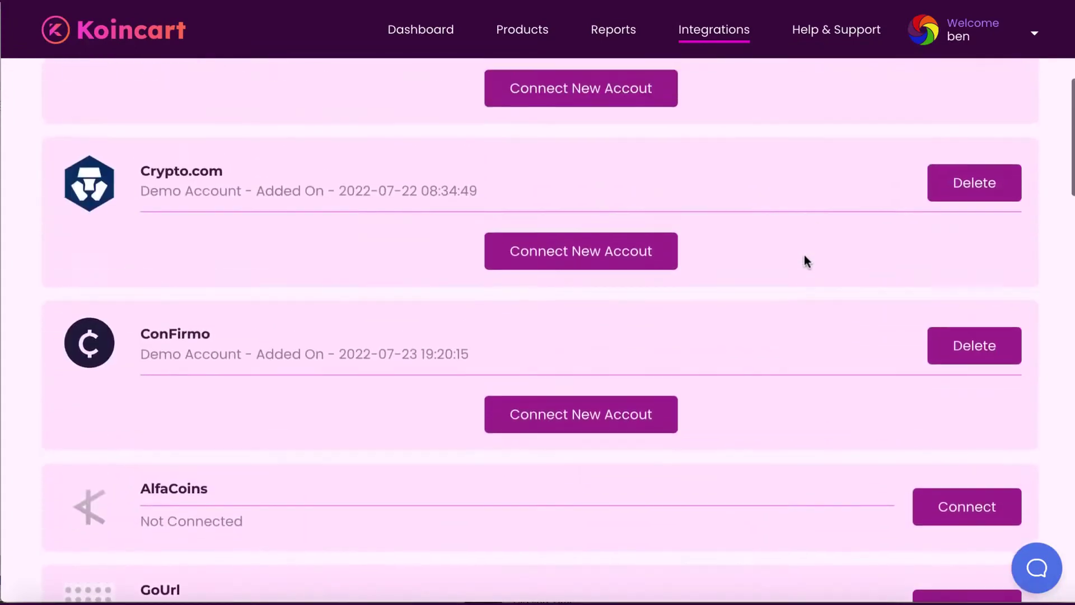
{"action": "scroll", "coordinate": [804, 256], "scroll_direction": "up", "scroll_amount": 5}
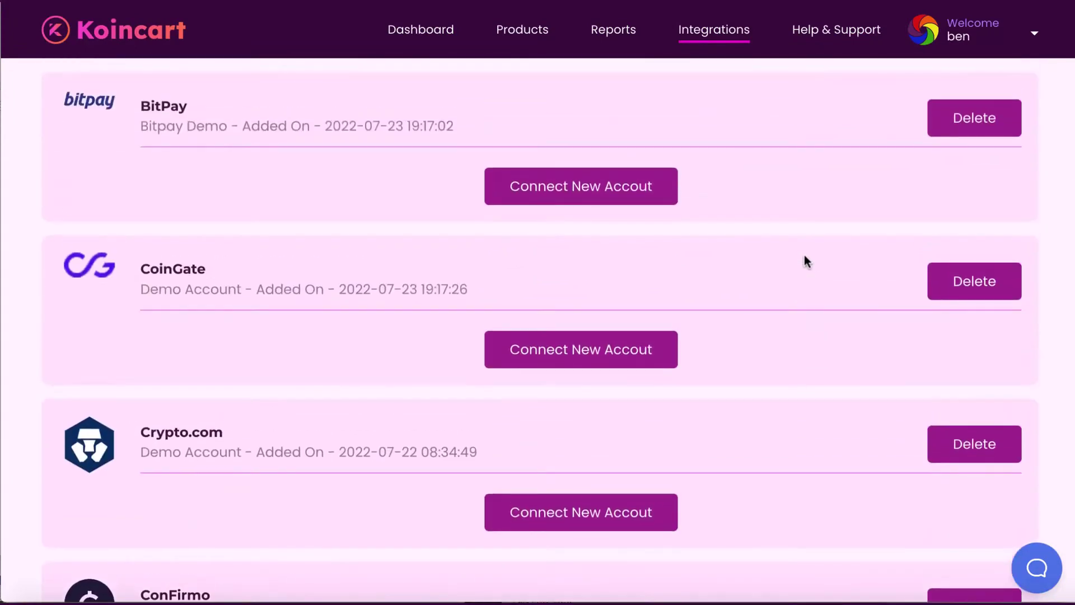
Try BitPay and Crypto.com account forms without saving, then submit the checkout payment
{"action": "left_click", "coordinate": [635, 197]}
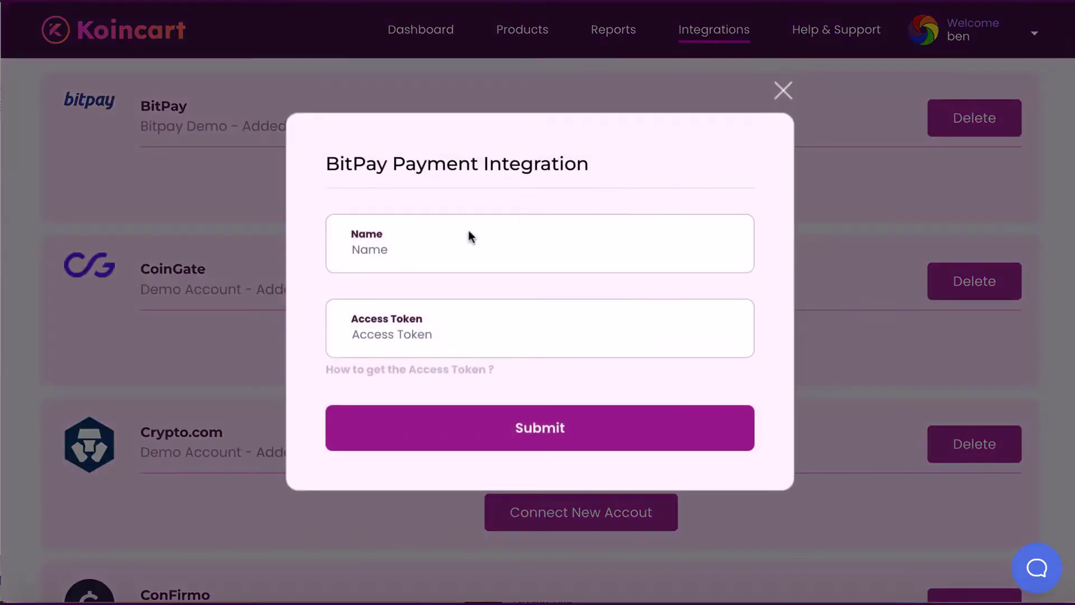
{"action": "left_click", "coordinate": [400, 247]}
{"action": "type", "text": "Client A"}
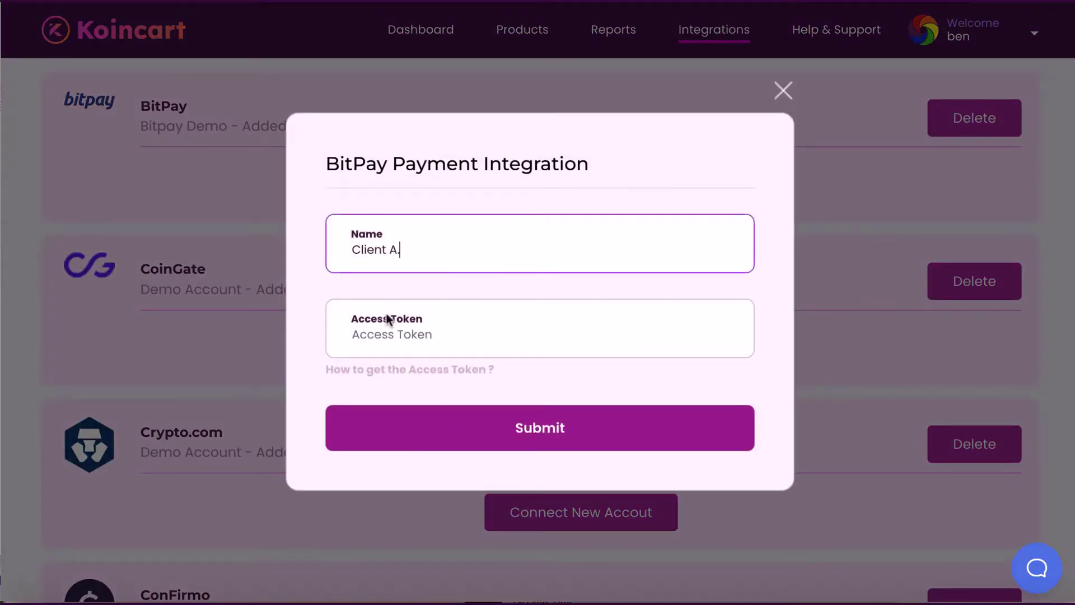
{"action": "type", "text": "."}
{"action": "left_click", "coordinate": [385, 335]}
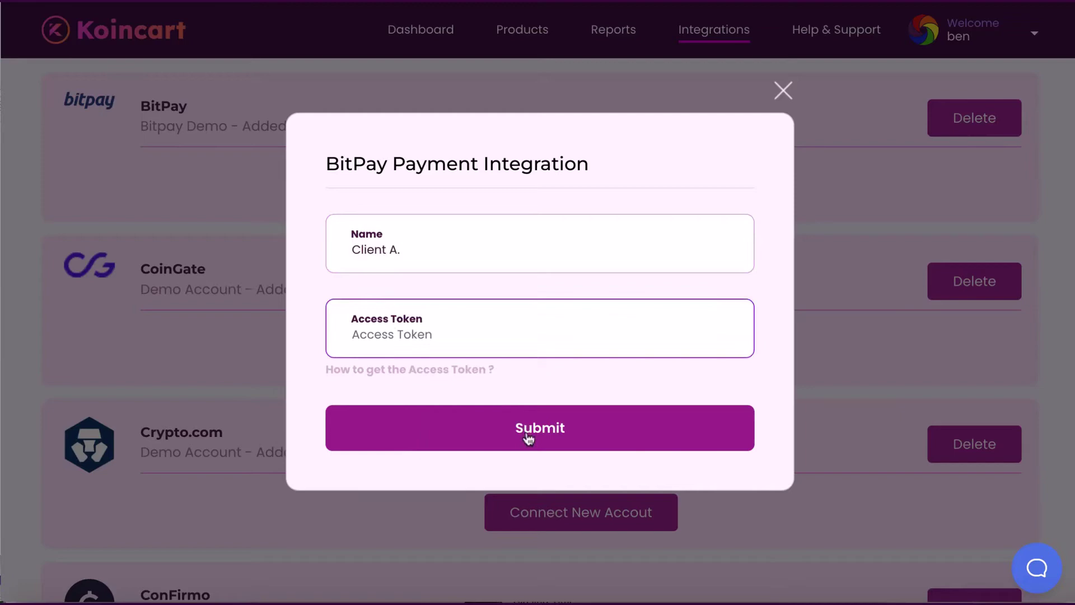
{"action": "left_click", "coordinate": [783, 91]}
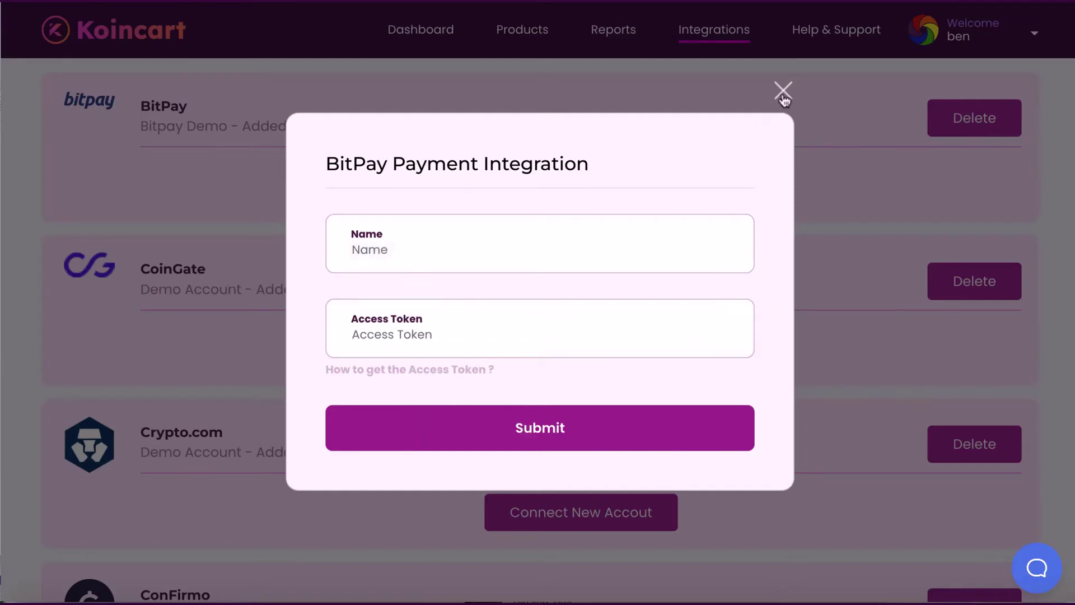
{"action": "left_click", "coordinate": [589, 510]}
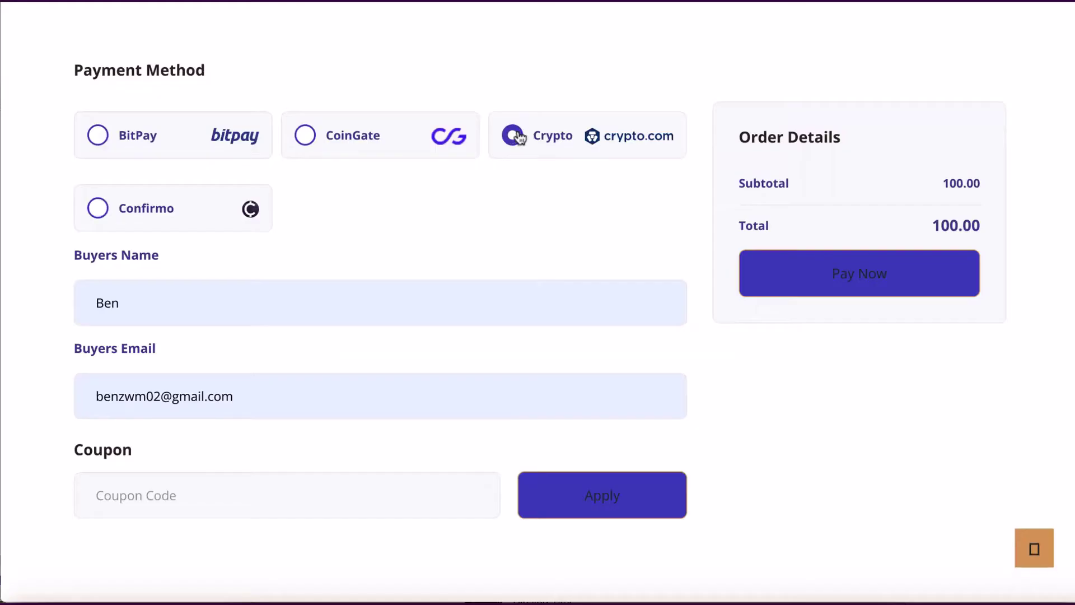
{"action": "left_click", "coordinate": [811, 266]}
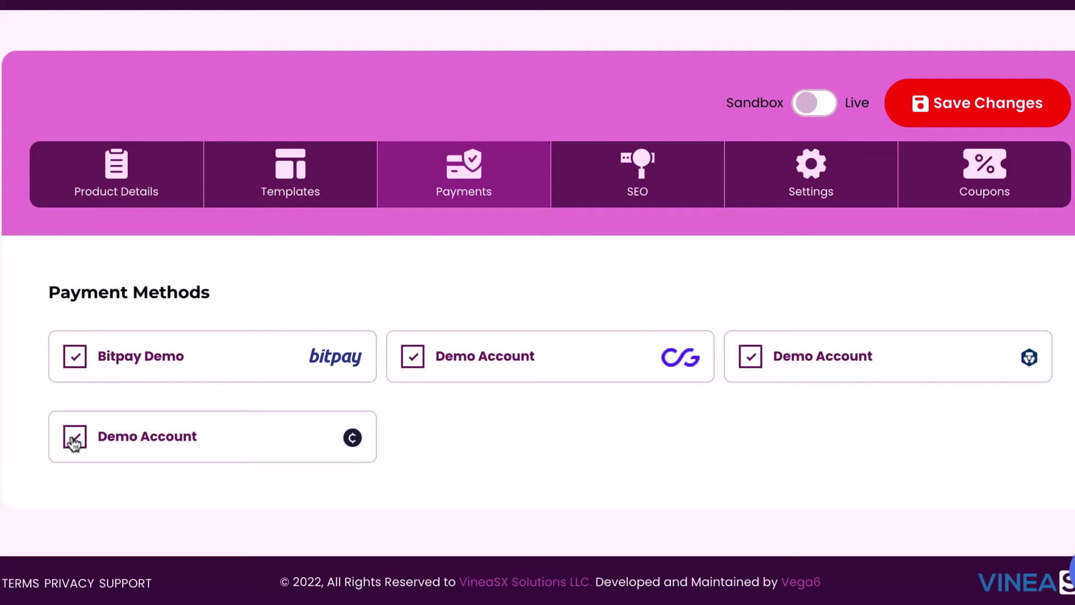
Review the product's SEO fields
{"action": "left_click", "coordinate": [645, 200]}
{"action": "scroll", "coordinate": [589, 407], "scroll_direction": "down", "scroll_amount": 2}
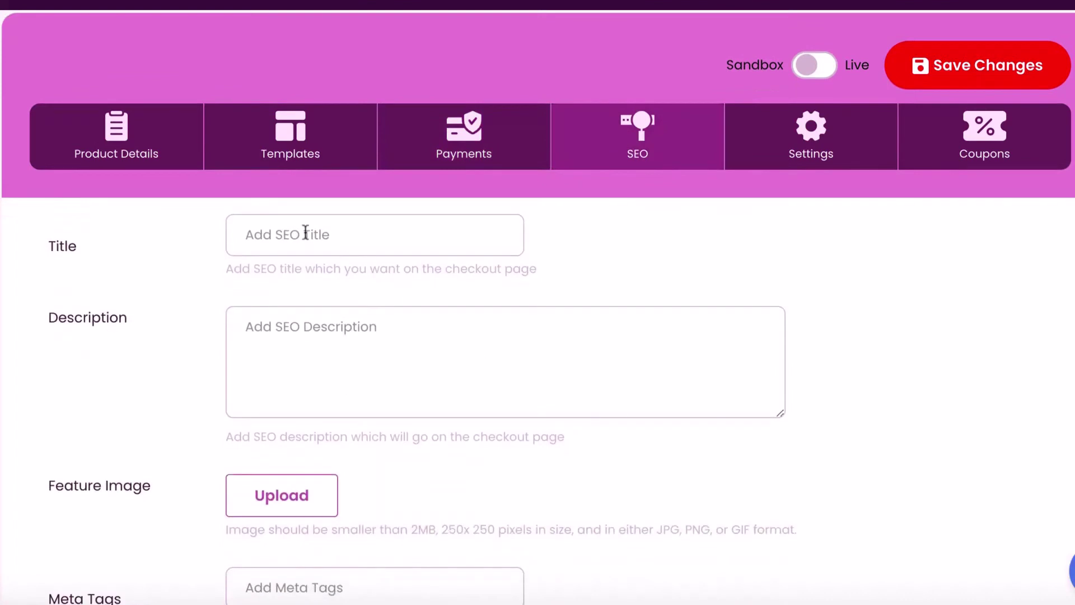
{"action": "scroll", "coordinate": [297, 322], "scroll_direction": "down", "scroll_amount": 3}
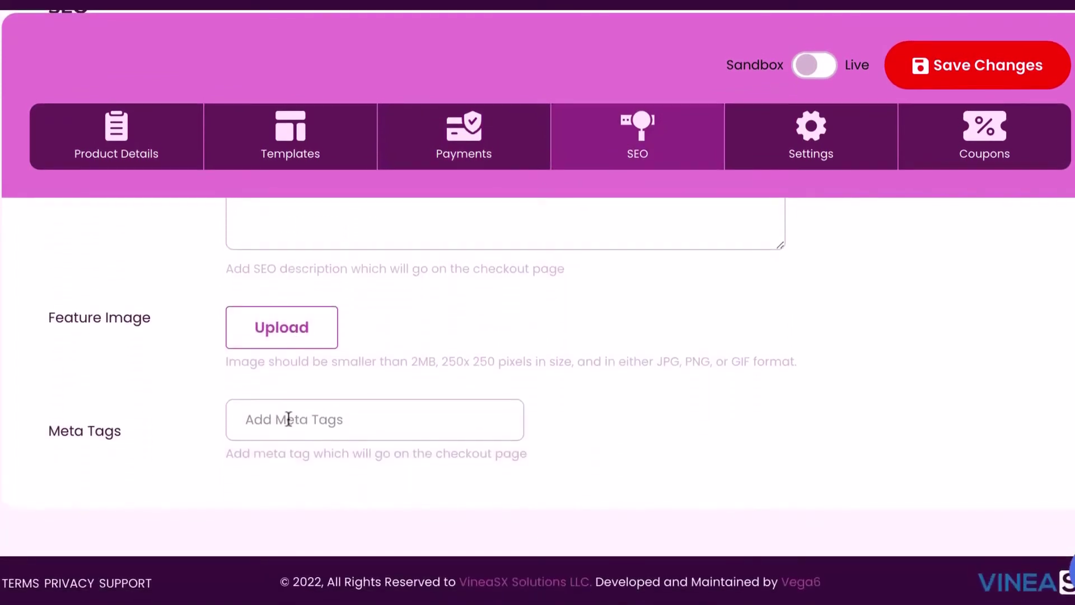
In Settings, toggle Close Checkout After # of Purchases on and back off
{"action": "left_click", "coordinate": [785, 136]}
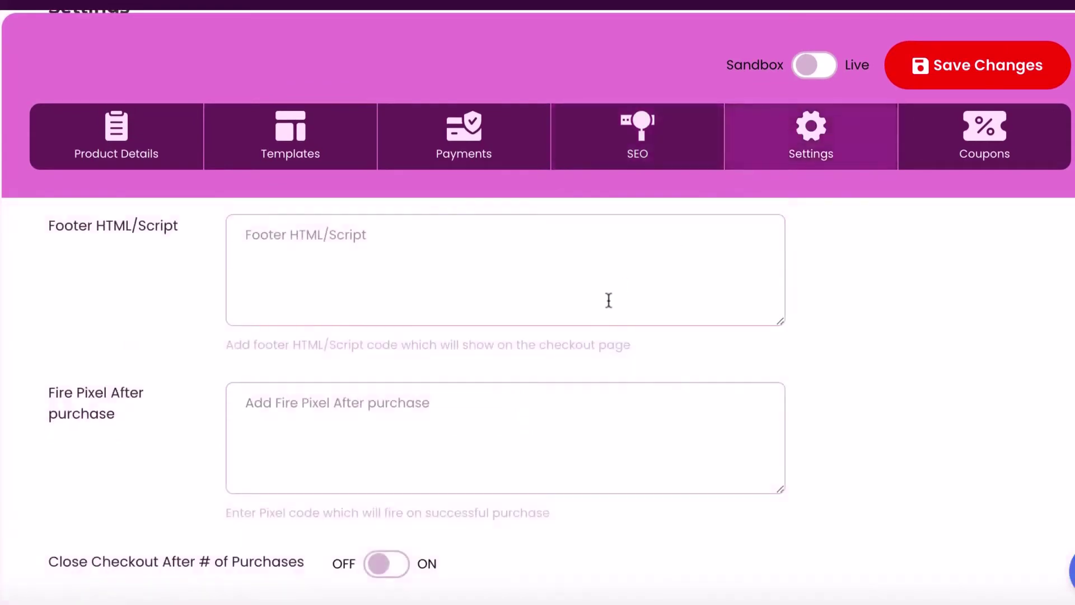
{"action": "scroll", "coordinate": [486, 335], "scroll_direction": "up", "scroll_amount": 3}
{"action": "scroll", "coordinate": [485, 335], "scroll_direction": "up", "scroll_amount": 5}
{"action": "scroll", "coordinate": [487, 341], "scroll_direction": "down", "scroll_amount": 4}
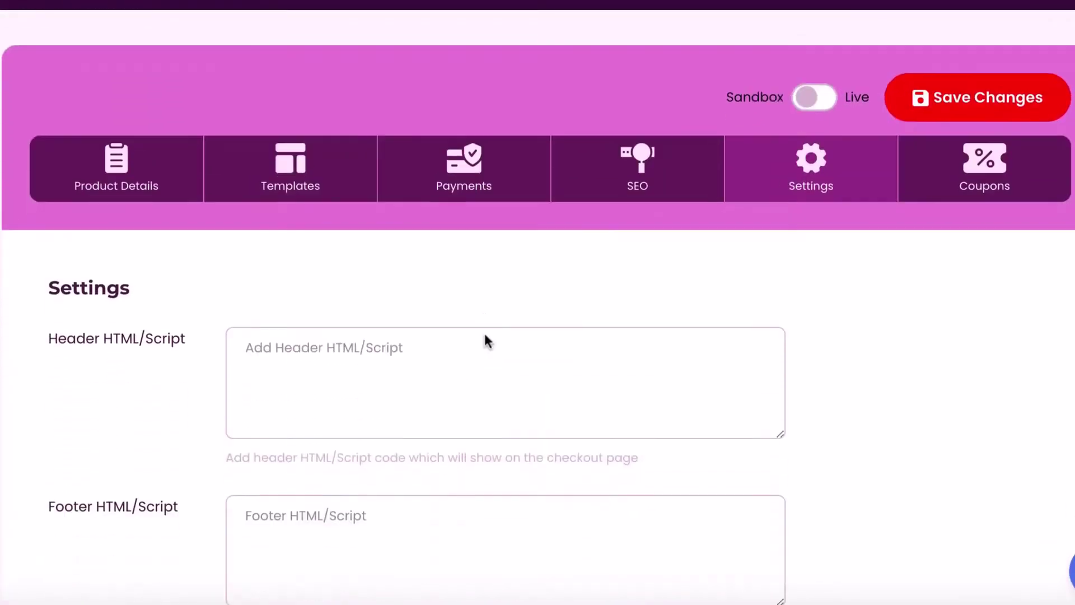
{"action": "scroll", "coordinate": [416, 326], "scroll_direction": "down", "scroll_amount": 5}
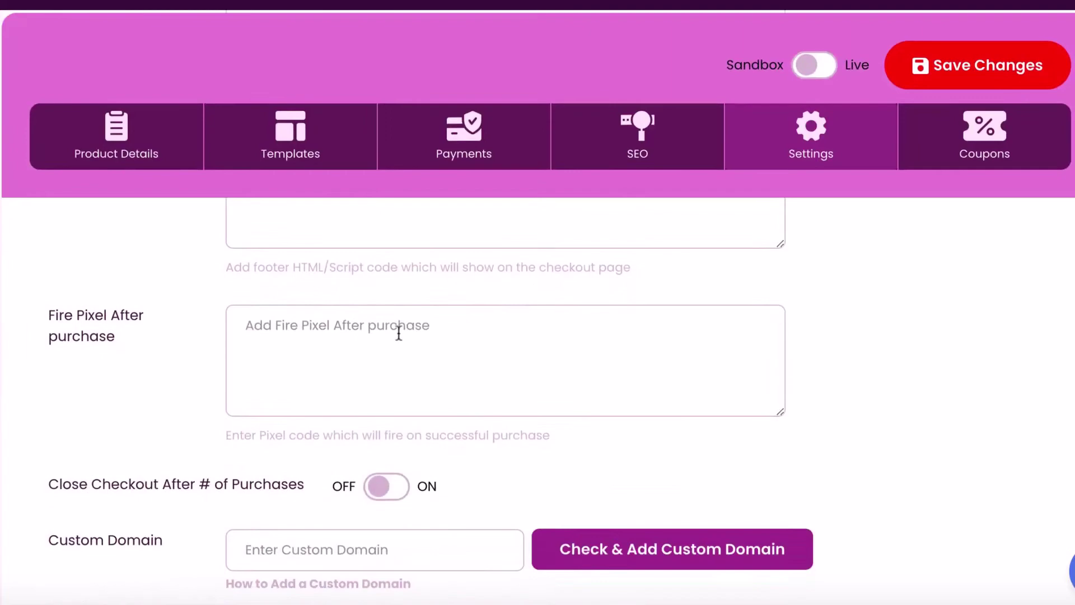
{"action": "left_click_drag", "start_coordinate": [49, 315], "coordinate": [142, 339]}
{"action": "scroll", "coordinate": [173, 351], "scroll_direction": "down", "scroll_amount": 2}
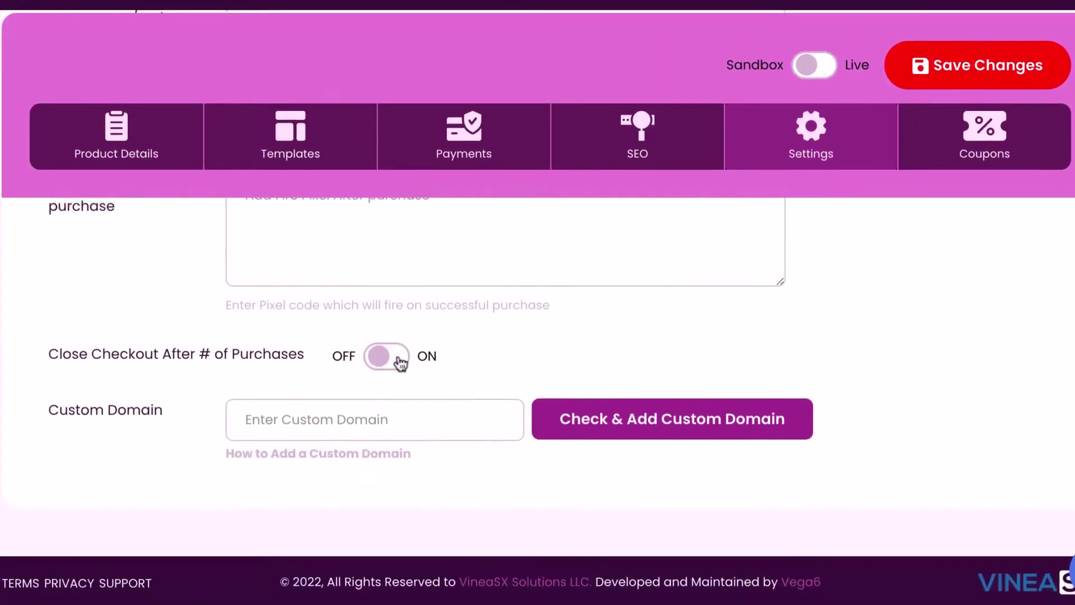
{"action": "left_click", "coordinate": [393, 357]}
{"action": "scroll", "coordinate": [331, 455], "scroll_direction": "down", "scroll_amount": 2}
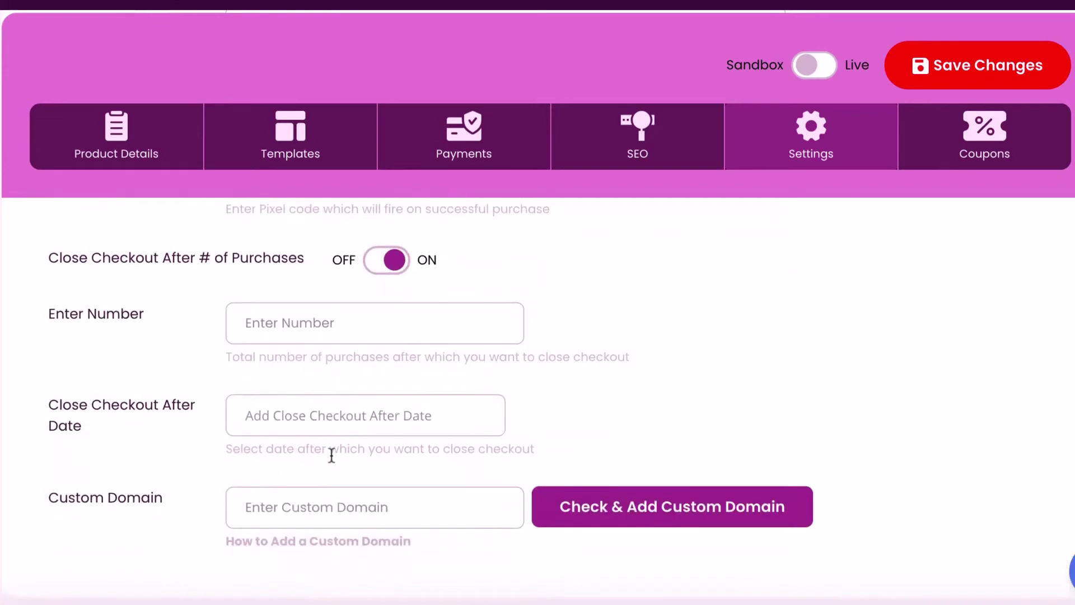
{"action": "left_click", "coordinate": [395, 272]}
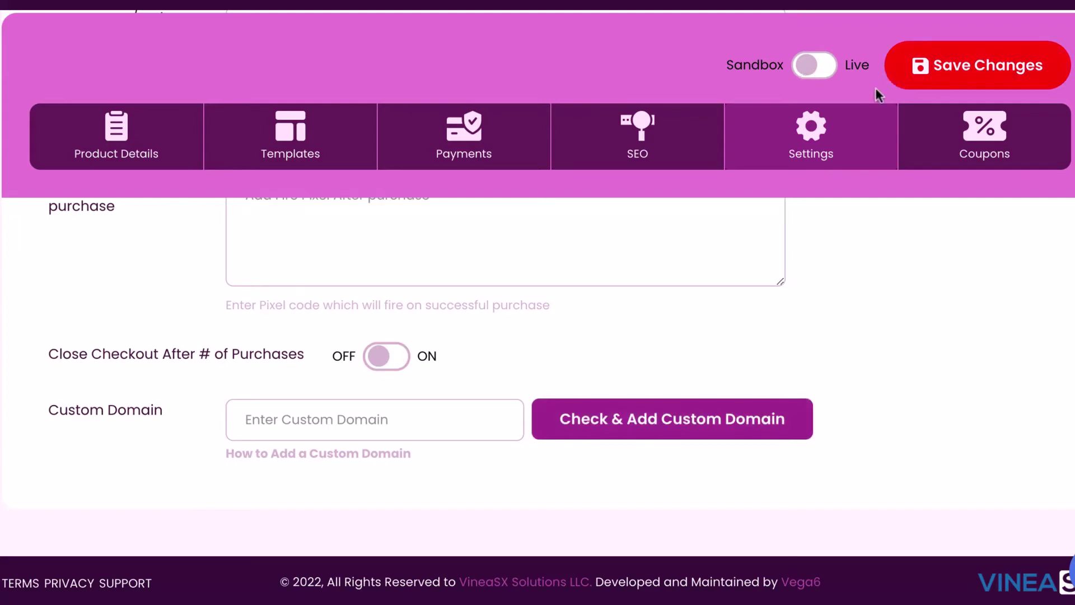
{"action": "scroll", "coordinate": [869, 284], "scroll_direction": "up", "scroll_amount": 10}
{"action": "scroll", "coordinate": [869, 286], "scroll_direction": "down", "scroll_amount": 1}
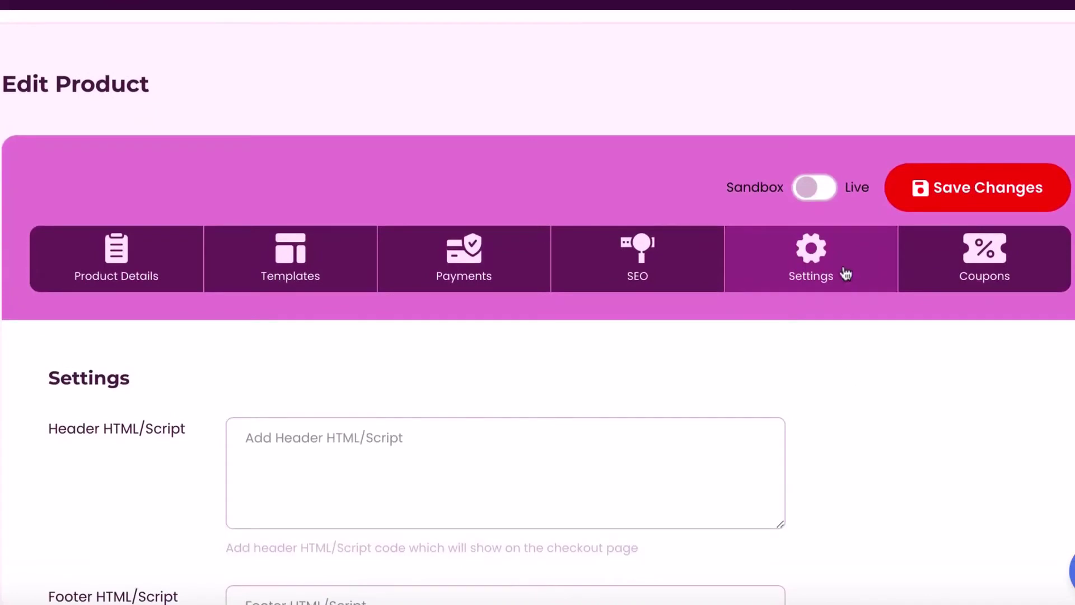
Switch Fitness Streaming from Sandbox to Live and save the changes
{"action": "left_click", "coordinate": [813, 190]}
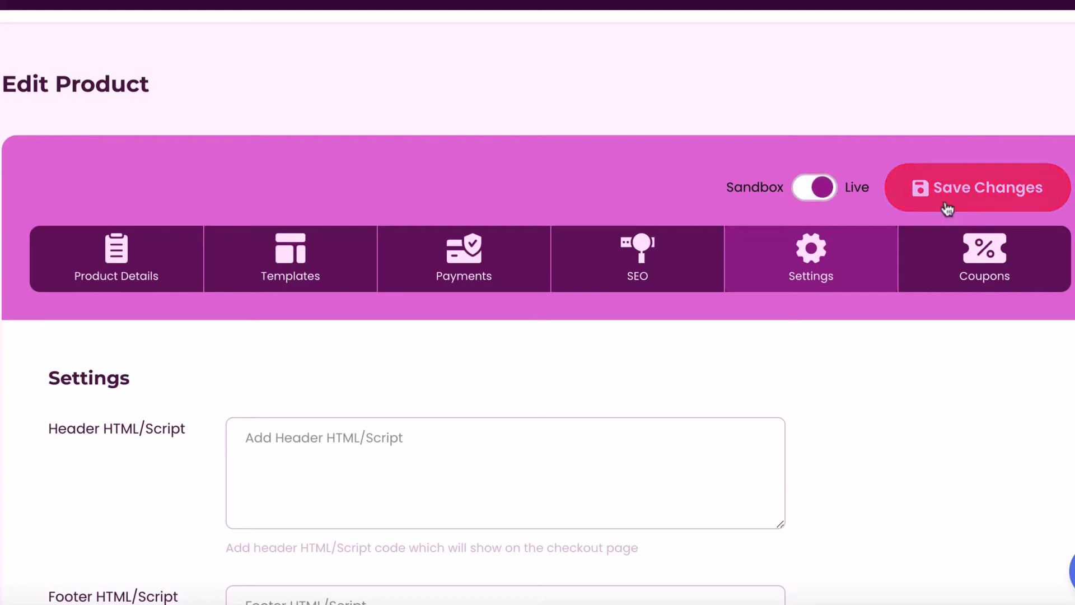
{"action": "left_click", "coordinate": [947, 208]}
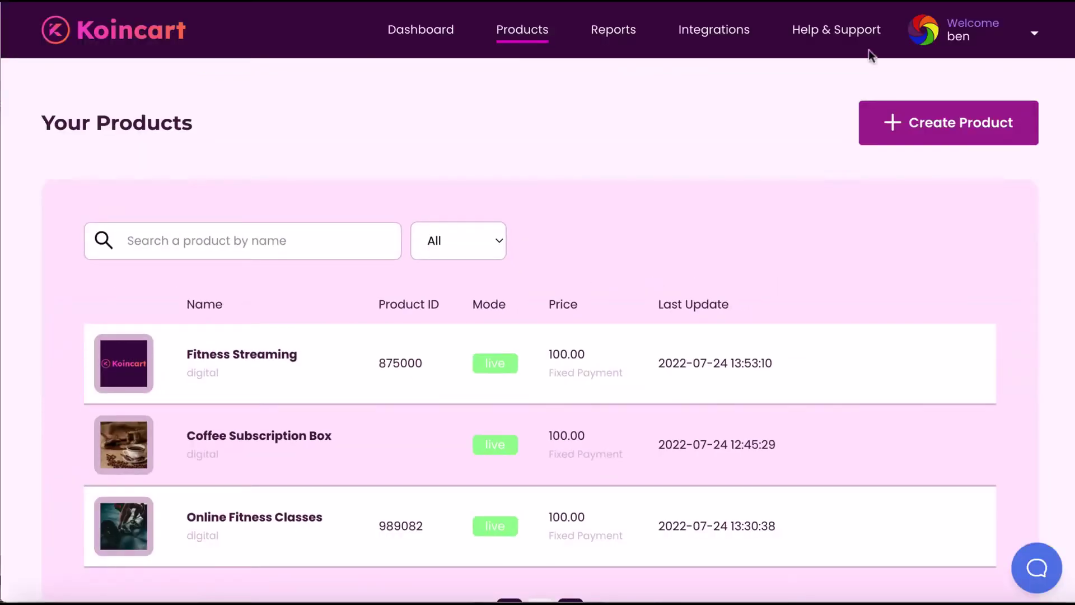
Open Fitness Streaming's Page Design and scroll through the Gymso sales page
{"action": "left_click", "coordinate": [929, 364]}
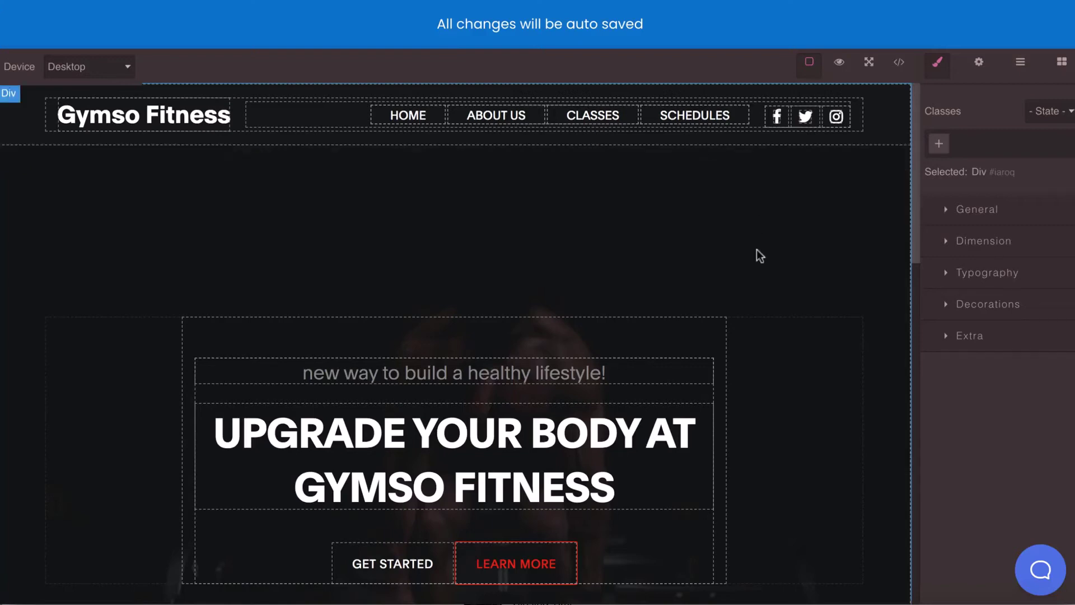
{"action": "scroll", "coordinate": [757, 252], "scroll_direction": "down", "scroll_amount": 5}
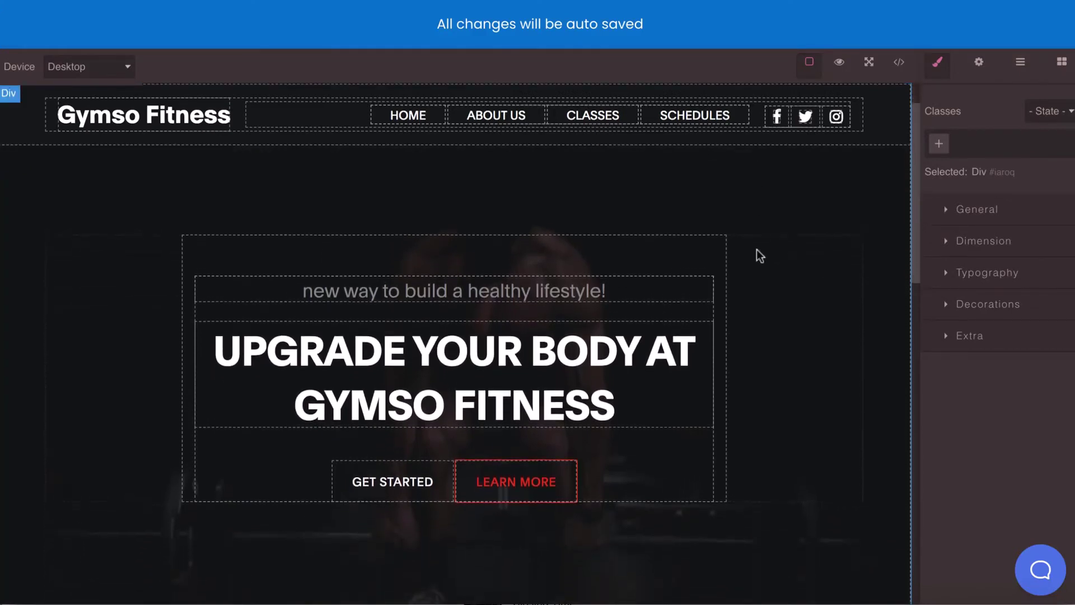
{"action": "scroll", "coordinate": [757, 250], "scroll_direction": "down", "scroll_amount": 15}
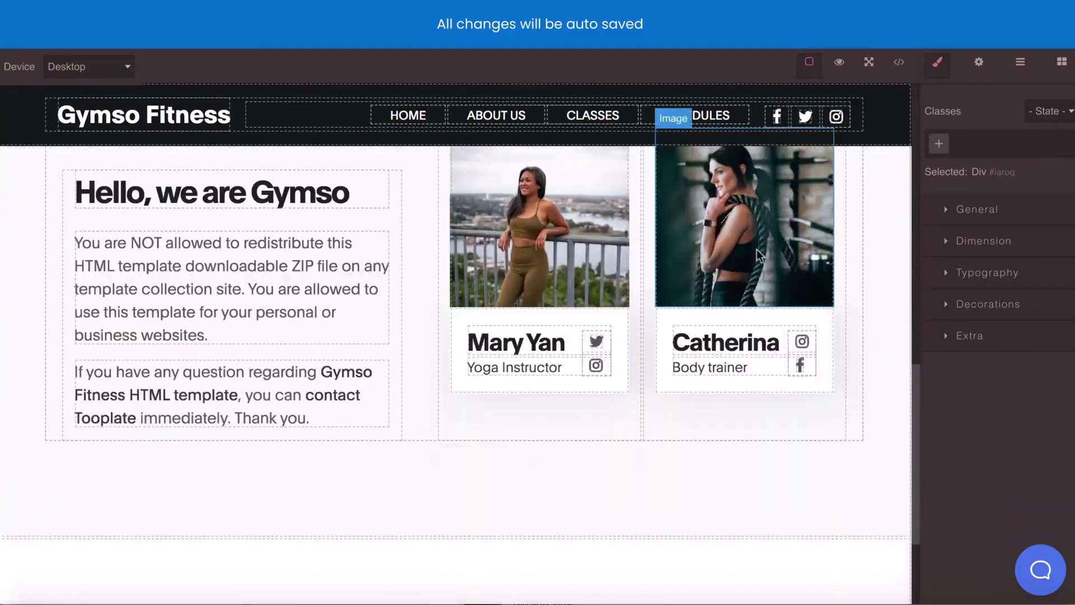
{"action": "scroll", "coordinate": [757, 249], "scroll_direction": "up", "scroll_amount": 20}
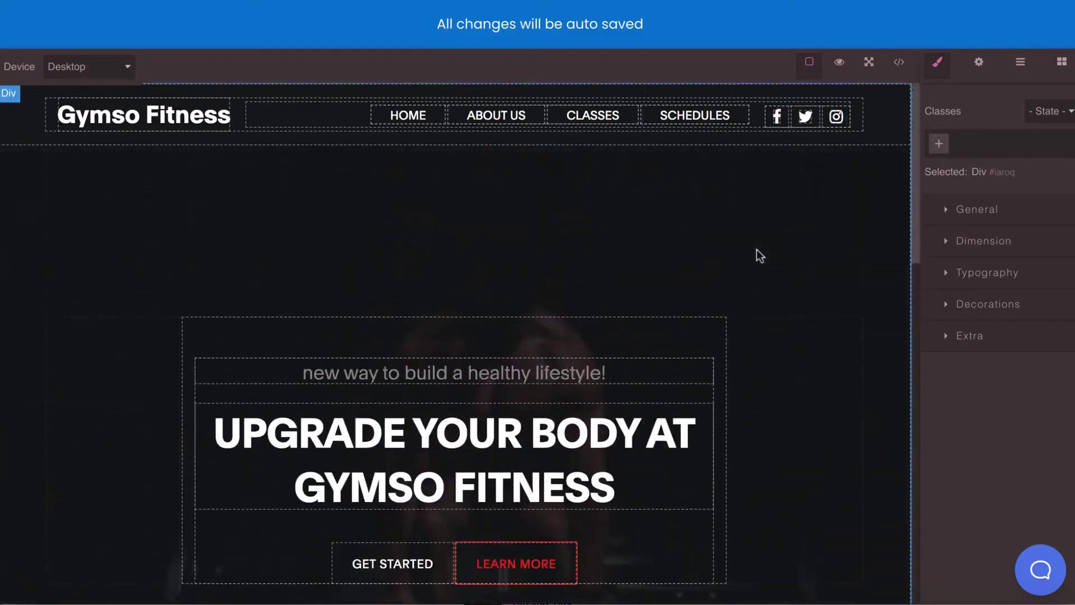
{"action": "scroll", "coordinate": [757, 250], "scroll_direction": "down", "scroll_amount": 8}
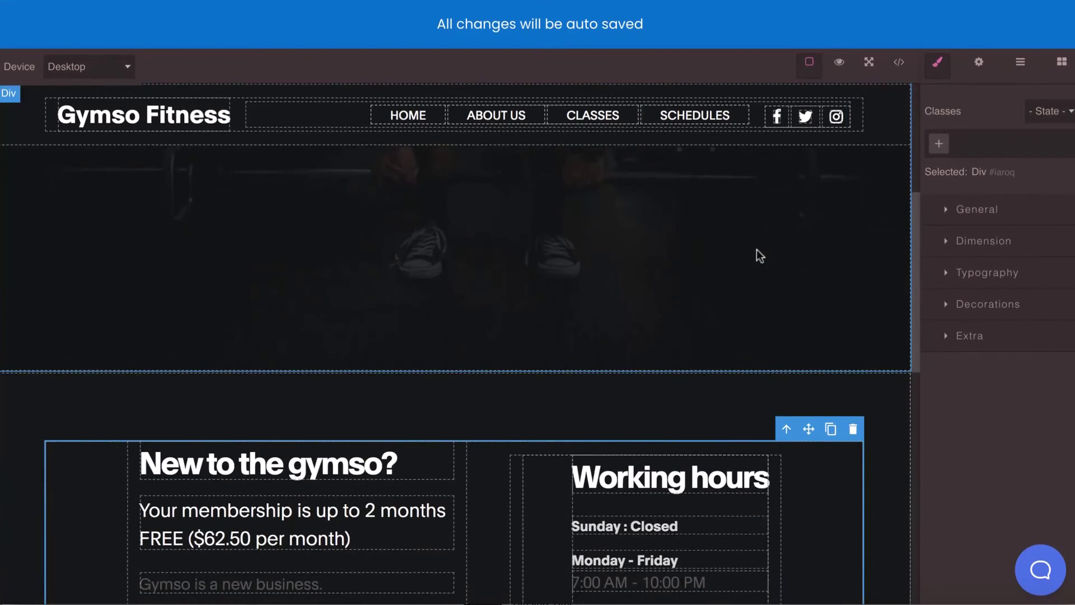
In the Layer Manager, hide and reshow section two, then clone and delete the membership section
{"action": "left_click", "coordinate": [1062, 63]}
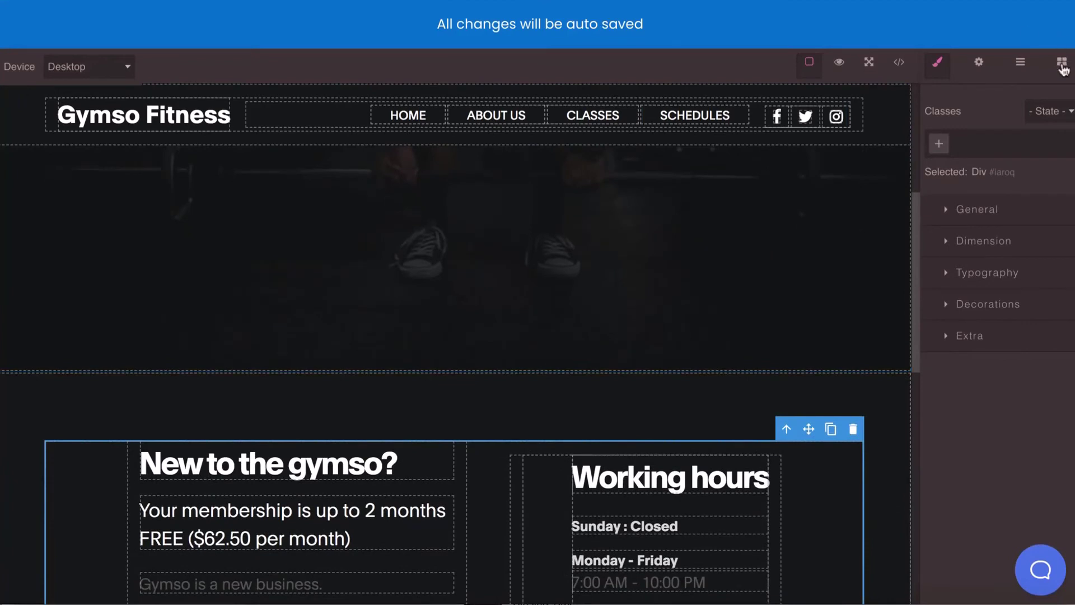
{"action": "left_click", "coordinate": [1022, 65]}
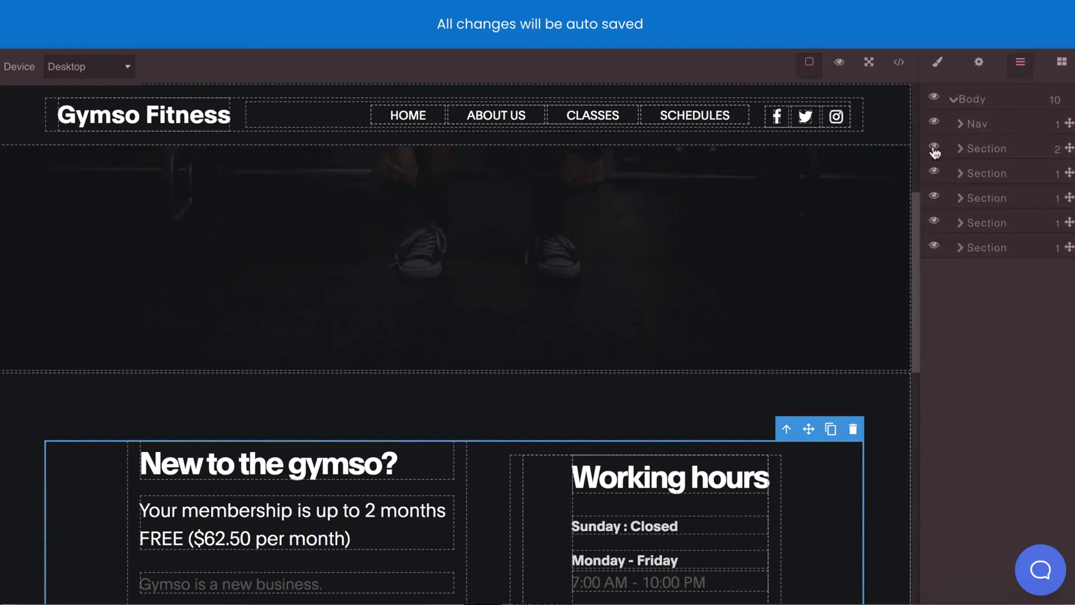
{"action": "left_click", "coordinate": [934, 173]}
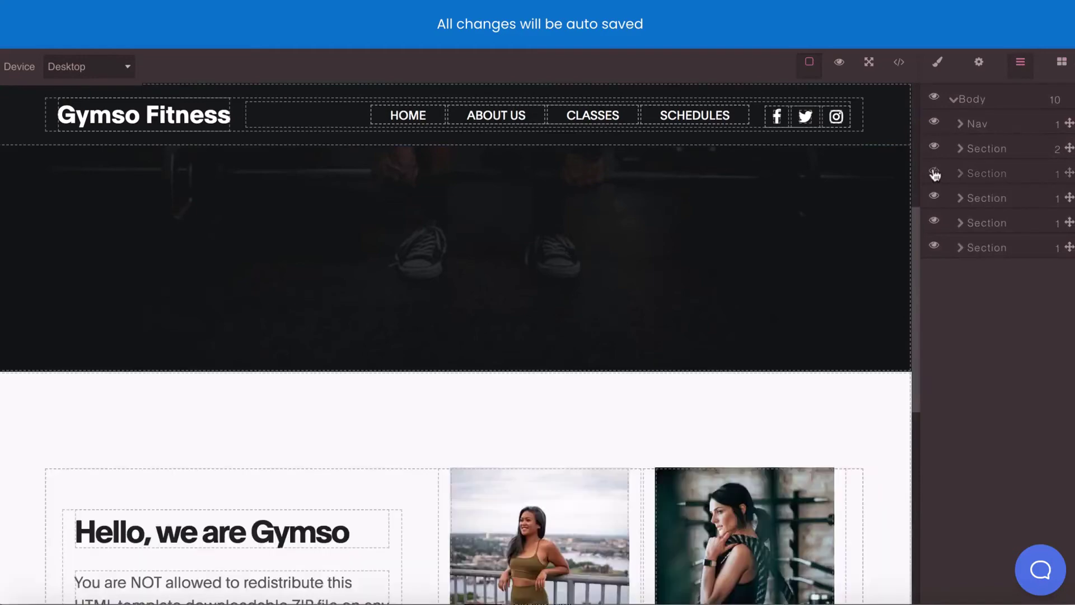
{"action": "left_click", "coordinate": [934, 173]}
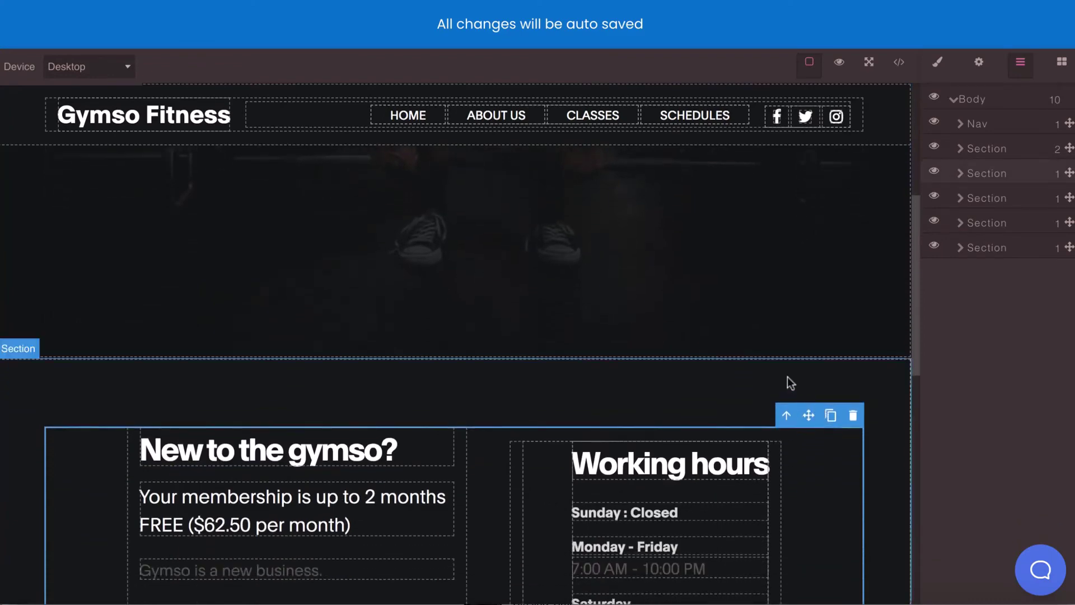
{"action": "left_click", "coordinate": [787, 376]}
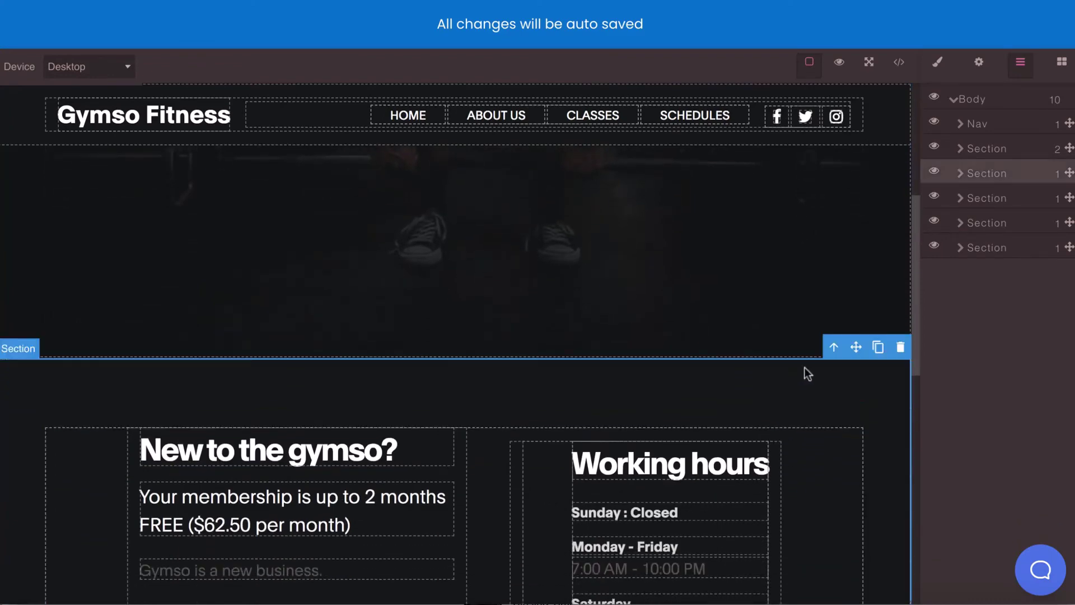
{"action": "left_click", "coordinate": [878, 347]}
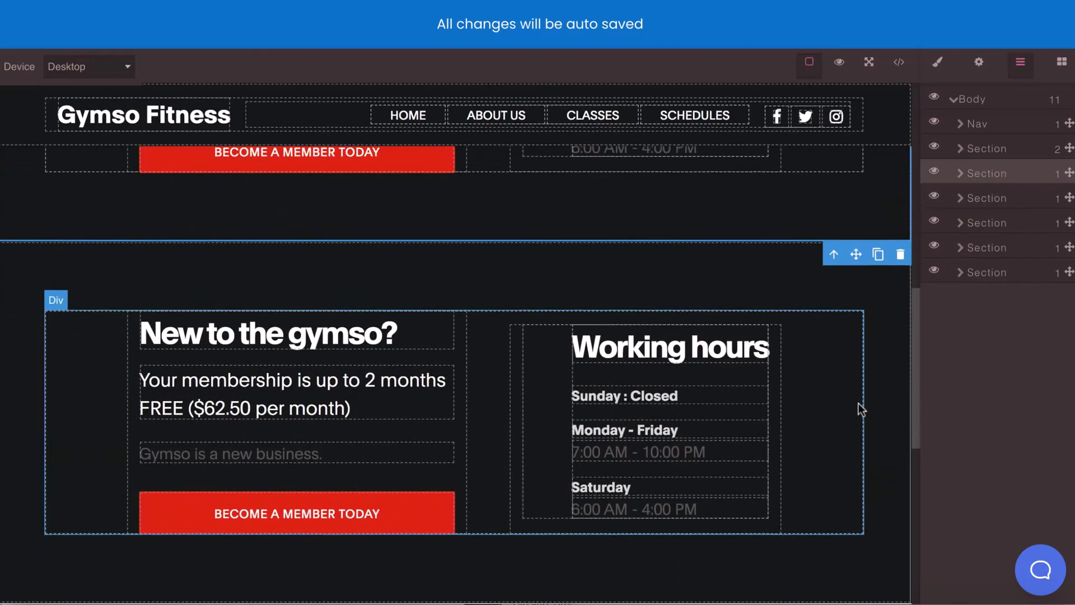
{"action": "left_click", "coordinate": [900, 258]}
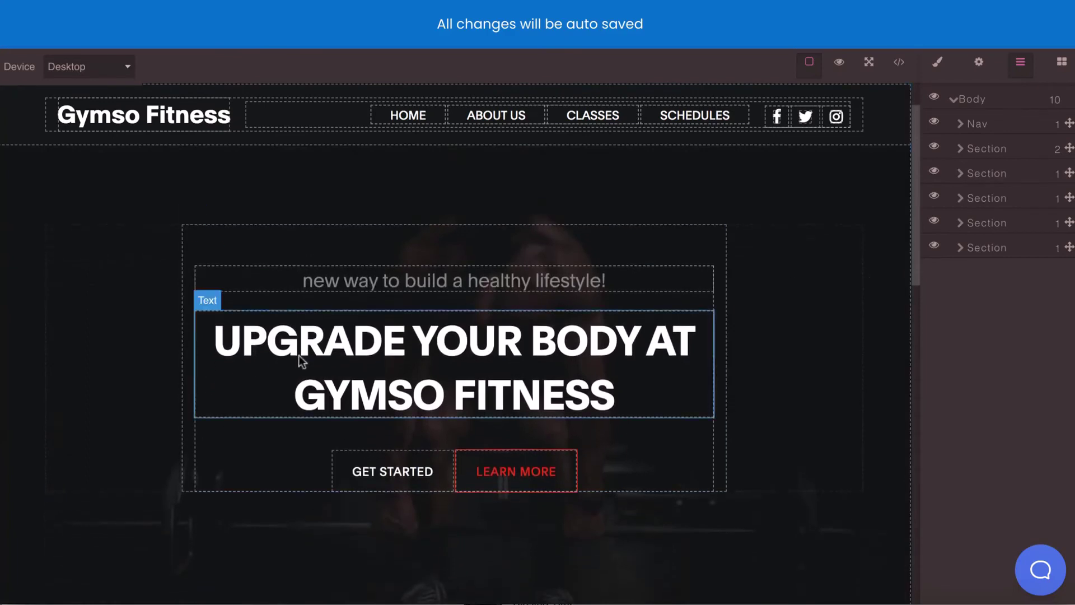
Add TEXT after UPGRADE in the hero heading, then remove the added letters
{"action": "left_click", "coordinate": [360, 346]}
{"action": "left_click", "coordinate": [360, 344]}
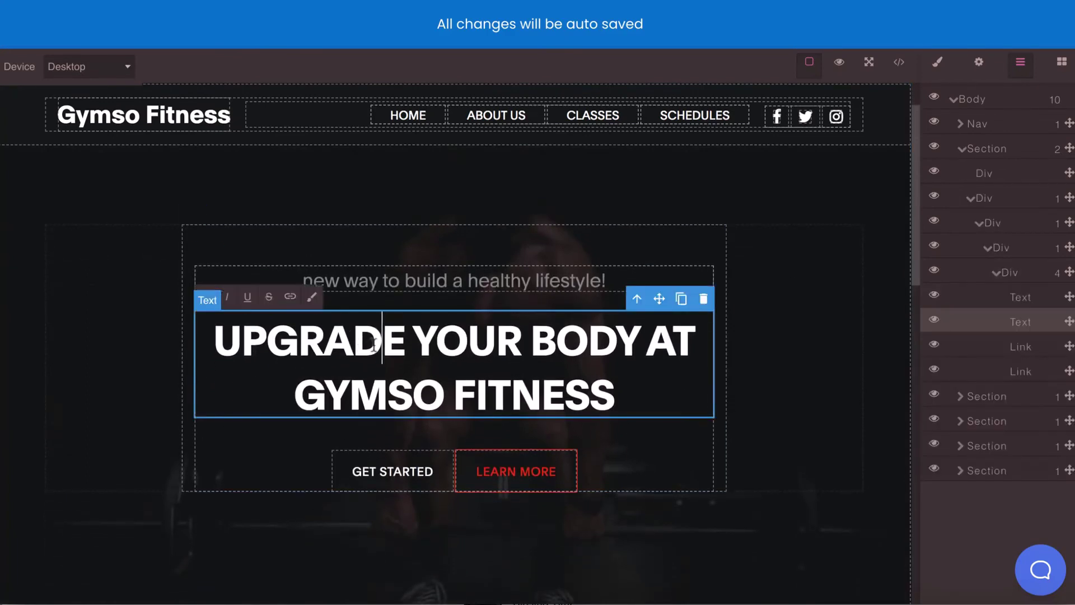
{"action": "left_click", "coordinate": [413, 345]}
{"action": "type", "text": "TEXT"}
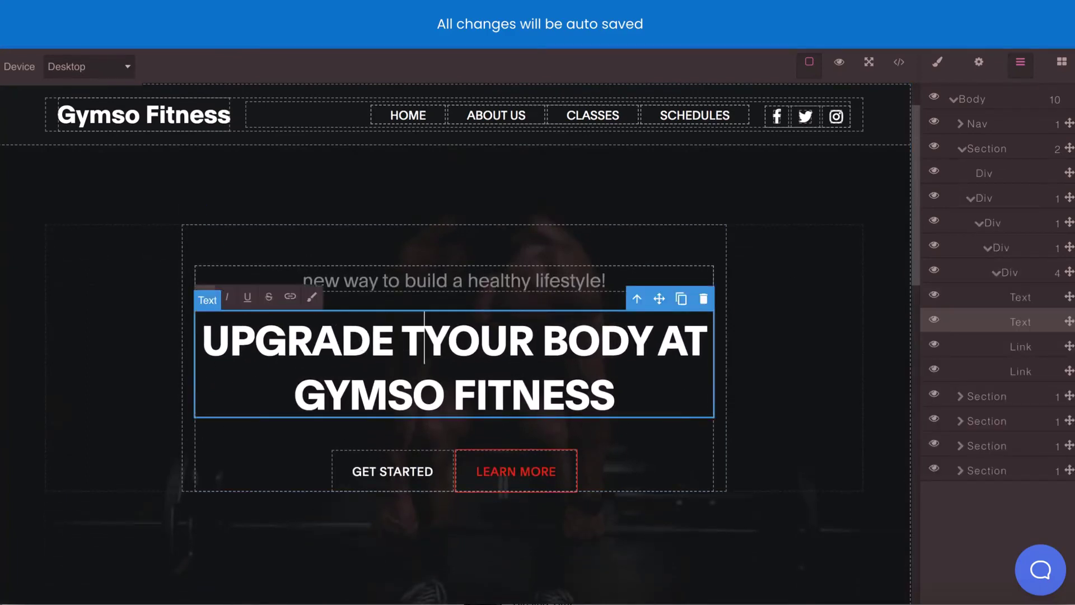
{"action": "key", "text": "BackSpace"}
{"action": "key", "text": "BackSpace"}
{"action": "key", "text": "BackSpace"}
{"action": "key", "text": "BackSpace"}
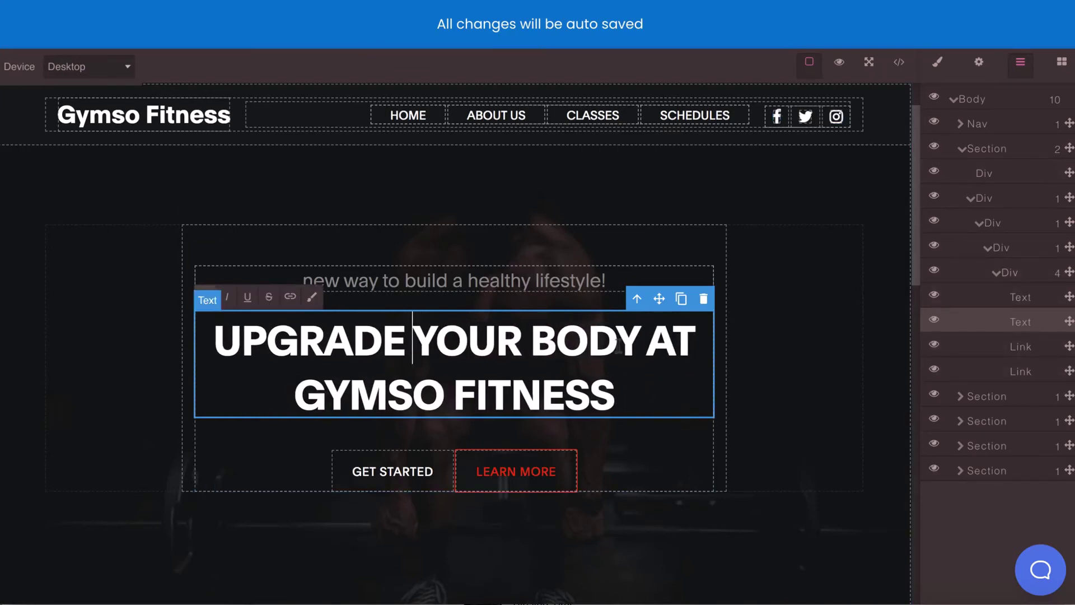
In the Style Manager, expand Typography and keep Arial as the font family
{"action": "left_click", "coordinate": [937, 61]}
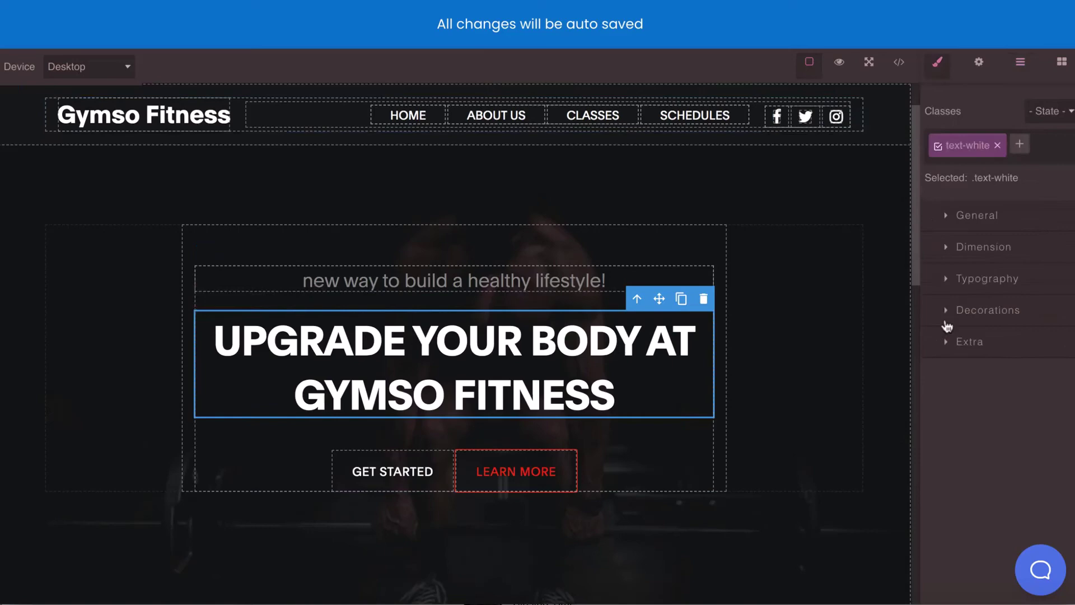
{"action": "left_click", "coordinate": [952, 283]}
{"action": "scroll", "coordinate": [989, 337], "scroll_direction": "down", "scroll_amount": 4}
{"action": "scroll", "coordinate": [988, 338], "scroll_direction": "up", "scroll_amount": 1}
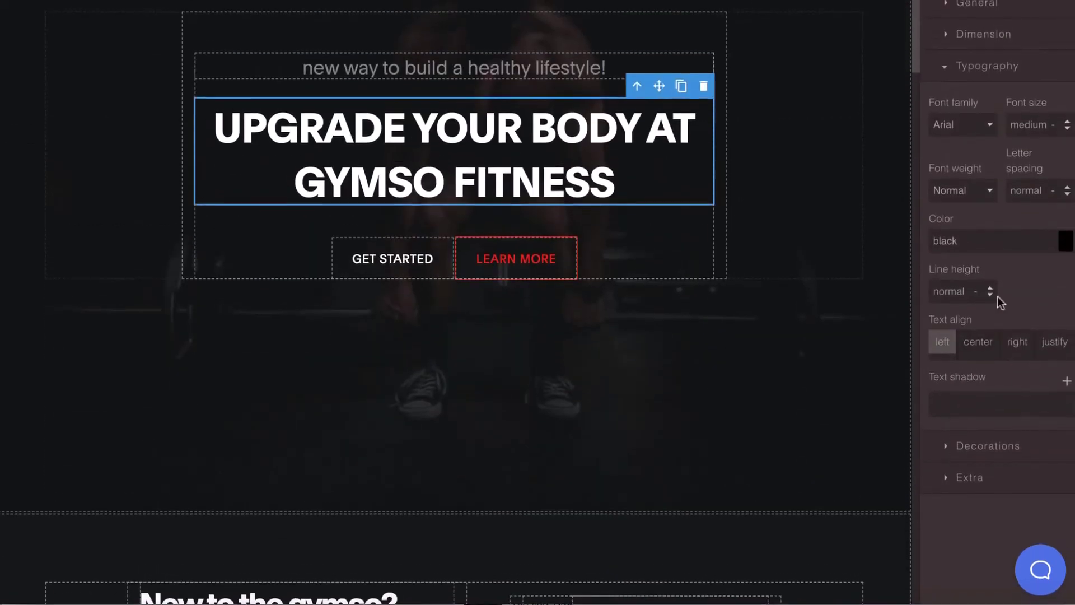
{"action": "scroll", "coordinate": [996, 296], "scroll_direction": "up", "scroll_amount": 2}
{"action": "left_click", "coordinate": [987, 196]}
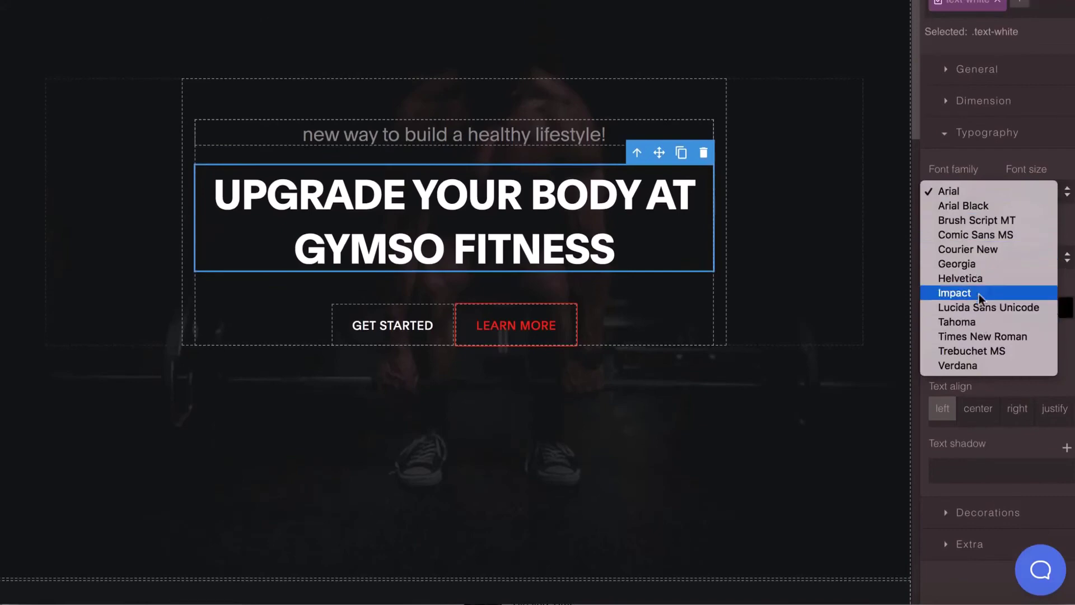
{"action": "left_click", "coordinate": [977, 183]}
{"action": "scroll", "coordinate": [710, 315], "scroll_direction": "down", "scroll_amount": 10}
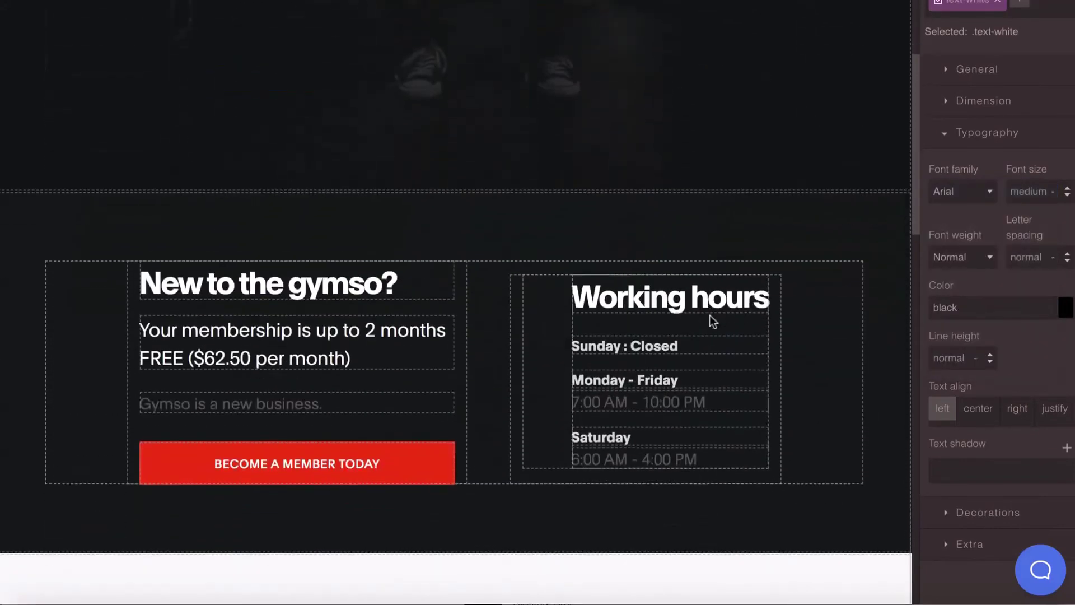
{"action": "left_click", "coordinate": [606, 337]}
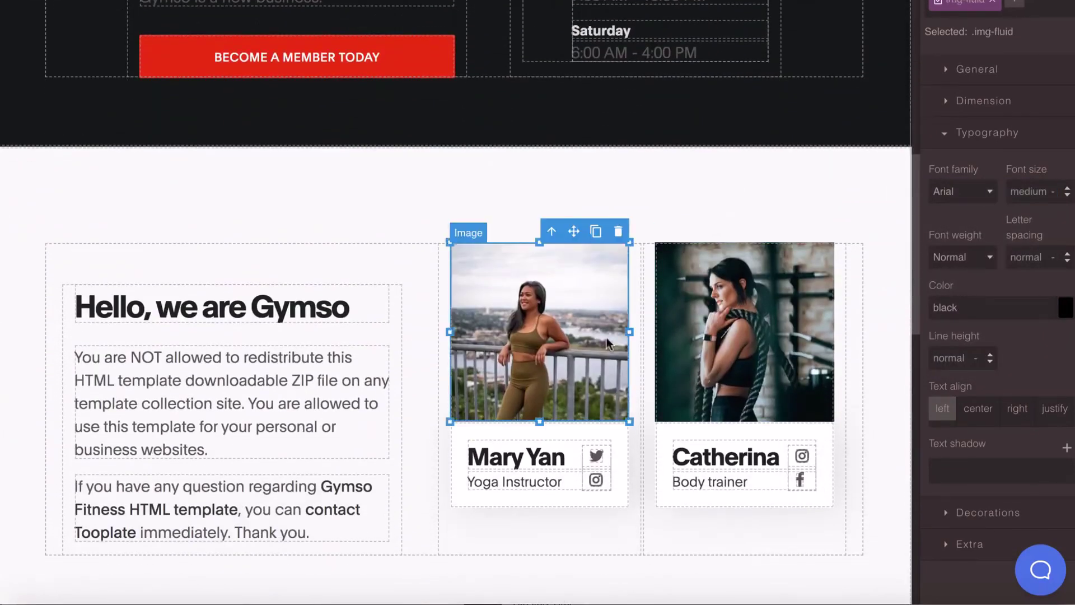
{"action": "double_click", "coordinate": [520, 323]}
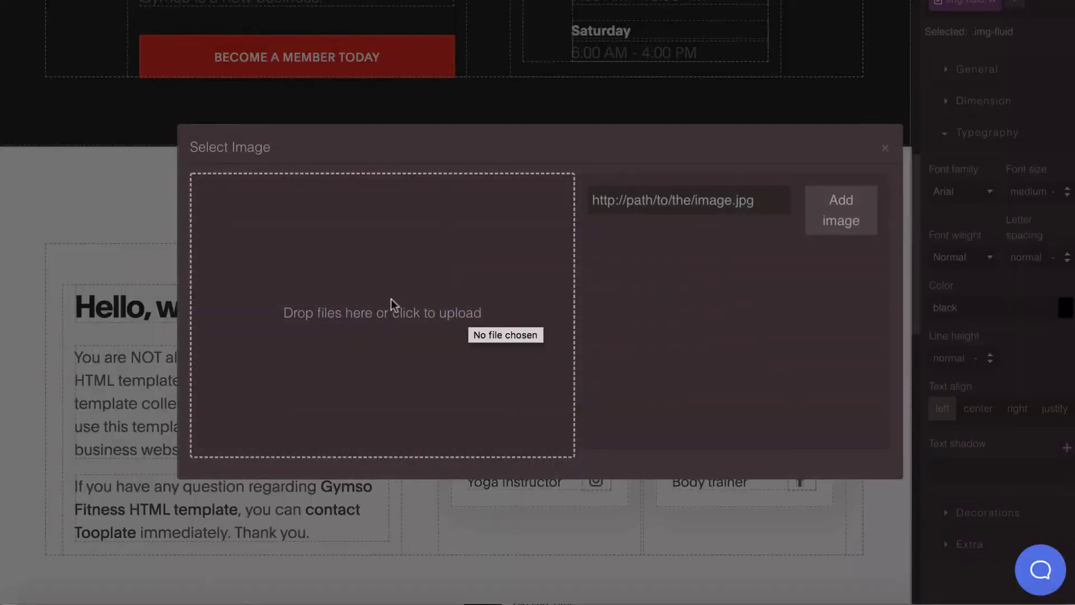
{"action": "left_click", "coordinate": [885, 149]}
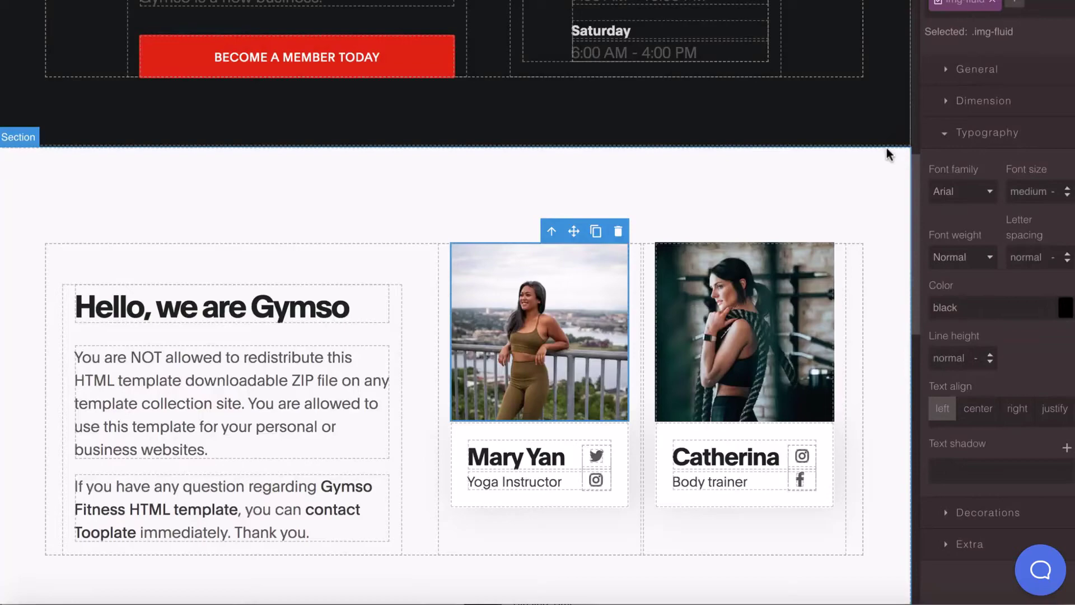
{"action": "scroll", "coordinate": [547, 456], "scroll_direction": "down", "scroll_amount": 3}
{"action": "double_click", "coordinate": [521, 305]}
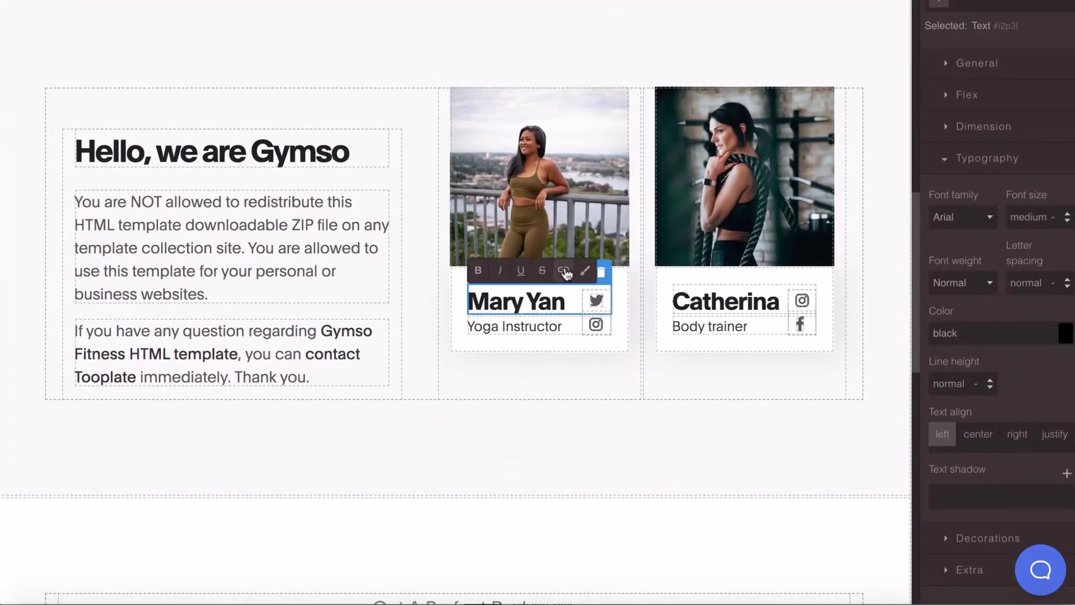
{"action": "left_click", "coordinate": [522, 416]}
{"action": "scroll", "coordinate": [523, 418], "scroll_direction": "up", "scroll_amount": 10}
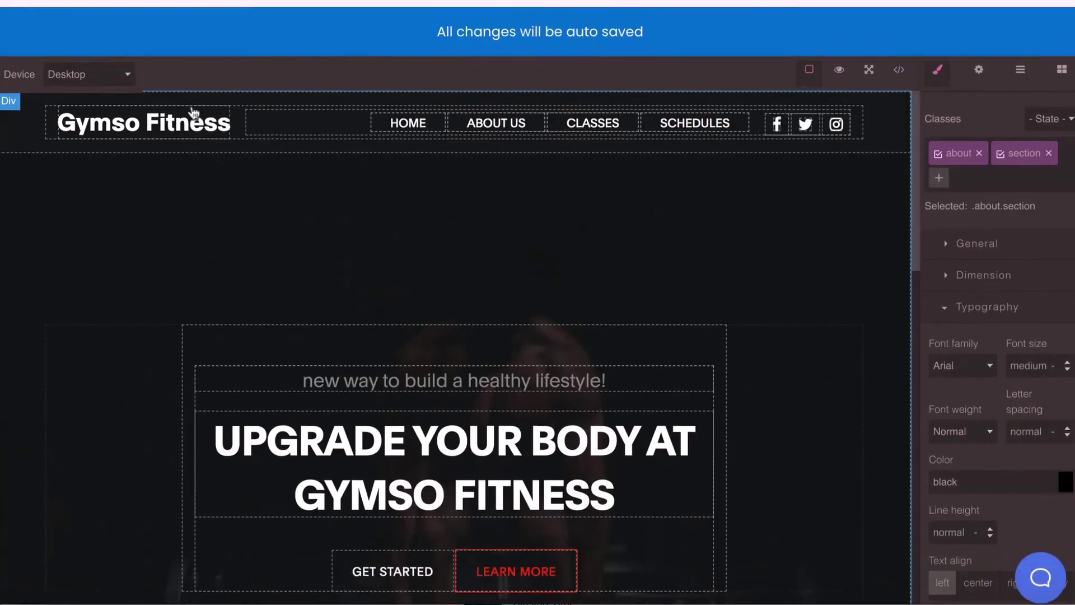
Preview the Gymso Fitness sales page at Tablet width and scroll through it
{"action": "left_click", "coordinate": [96, 70]}
{"action": "left_click", "coordinate": [89, 82]}
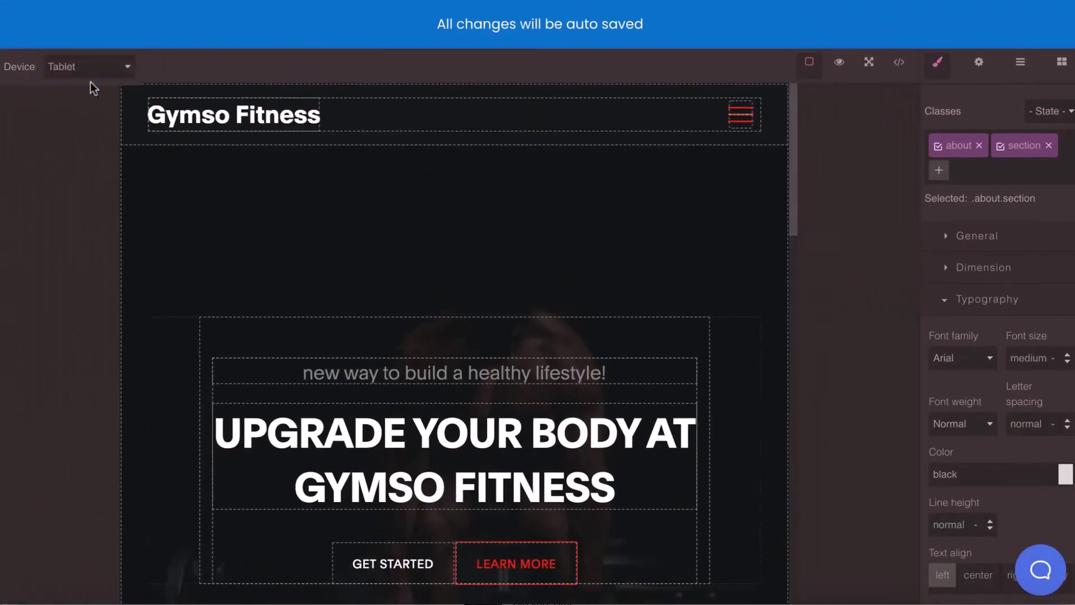
{"action": "scroll", "coordinate": [342, 271], "scroll_direction": "down", "scroll_amount": 5}
{"action": "scroll", "coordinate": [341, 271], "scroll_direction": "up", "scroll_amount": 5}
{"action": "scroll", "coordinate": [342, 271], "scroll_direction": "up", "scroll_amount": 3}
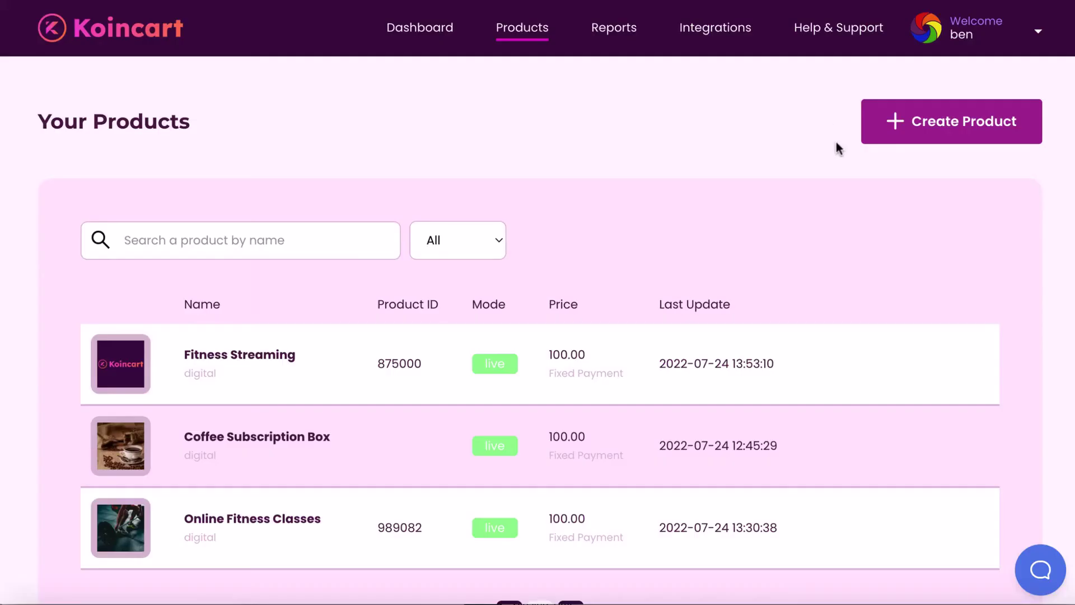
Highlight the whole Fitness Streaming Checkout Code snippet in Embed Code, then close that window
{"action": "scroll", "coordinate": [838, 148], "scroll_direction": "down", "scroll_amount": 1}
{"action": "mouse_move", "coordinate": [896, 304]}
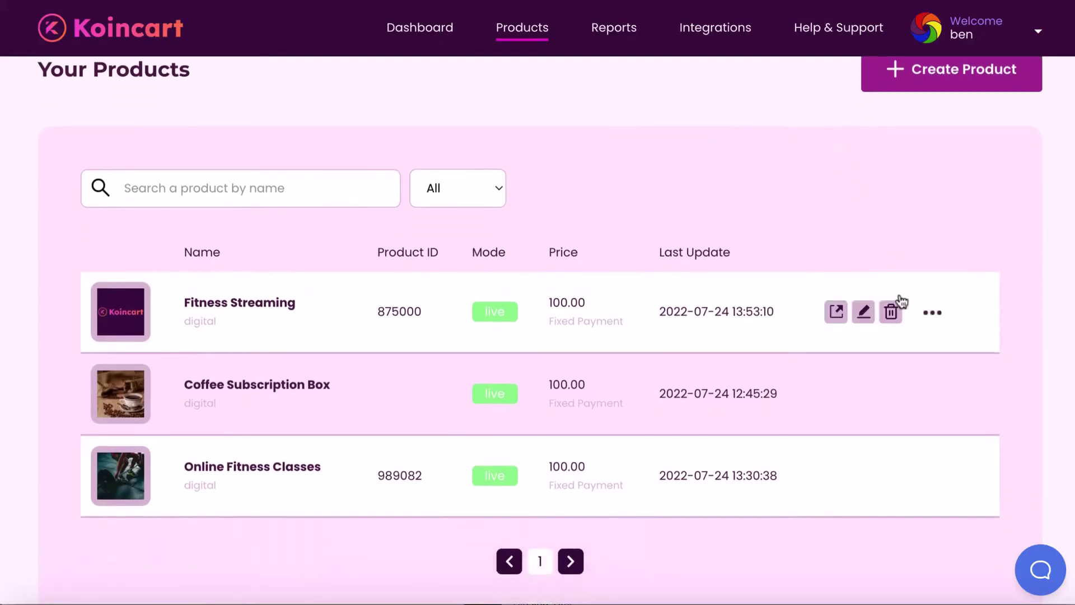
{"action": "left_click", "coordinate": [934, 314]}
{"action": "left_click", "coordinate": [888, 343]}
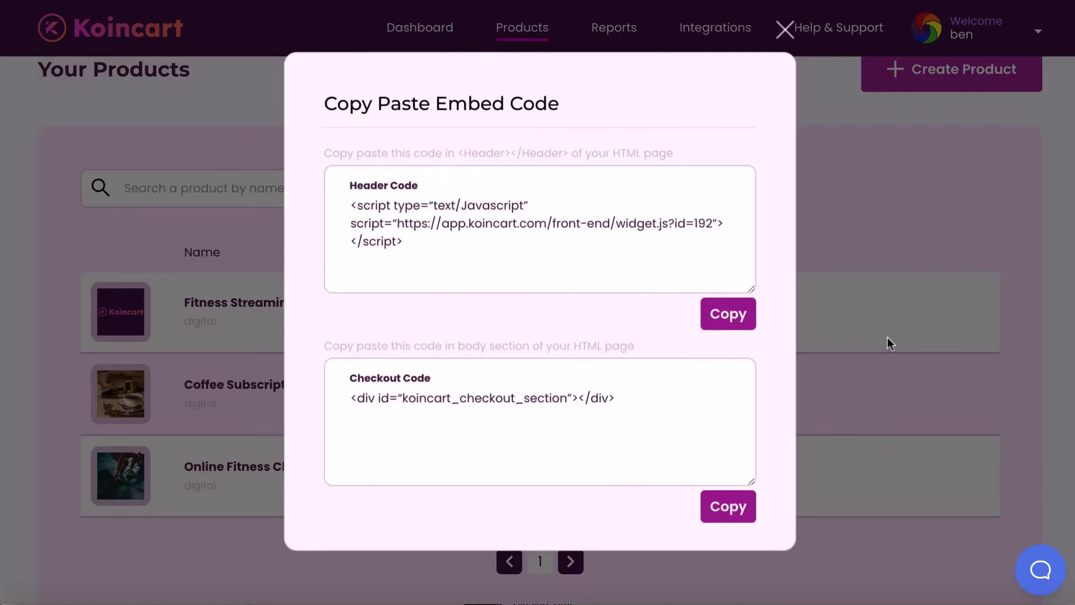
{"action": "left_click_drag", "start_coordinate": [347, 404], "coordinate": [620, 392]}
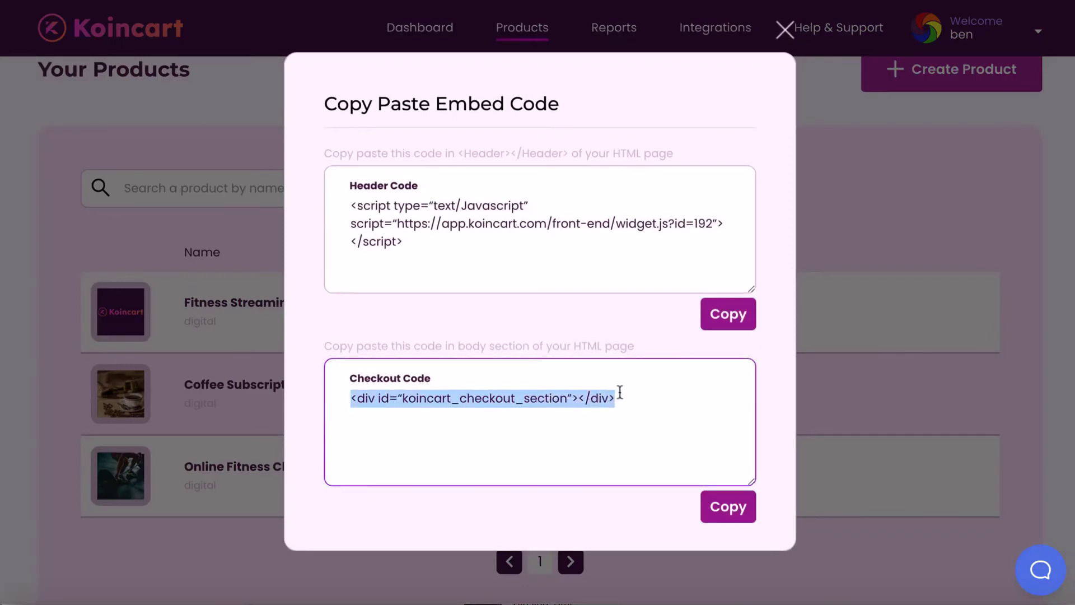
{"action": "left_click", "coordinate": [784, 29]}
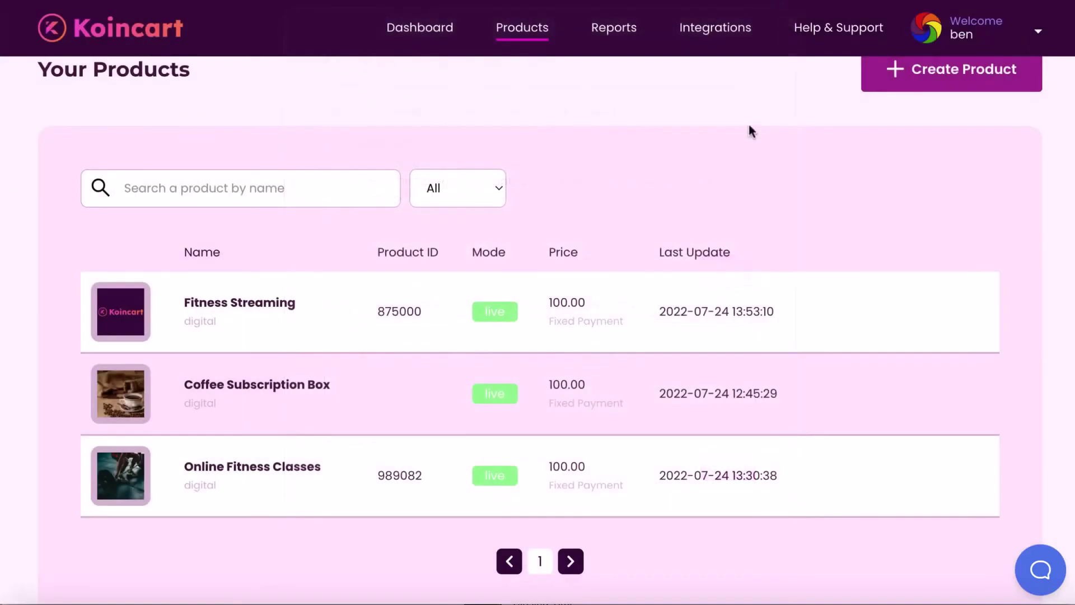
Copy the Fitness Streaming product URL from its Share this Product window
{"action": "left_click", "coordinate": [935, 314]}
{"action": "left_click", "coordinate": [894, 370]}
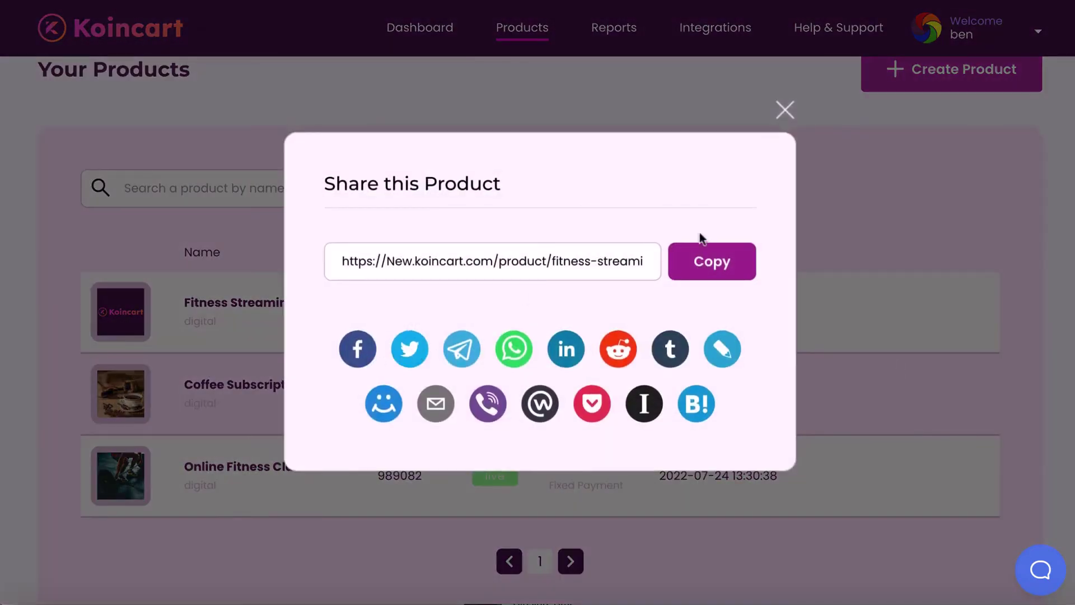
{"action": "left_click", "coordinate": [700, 274]}
Close the share window and scroll Integrations down to the My Auto-responder Integration section
{"action": "left_click", "coordinate": [785, 112]}
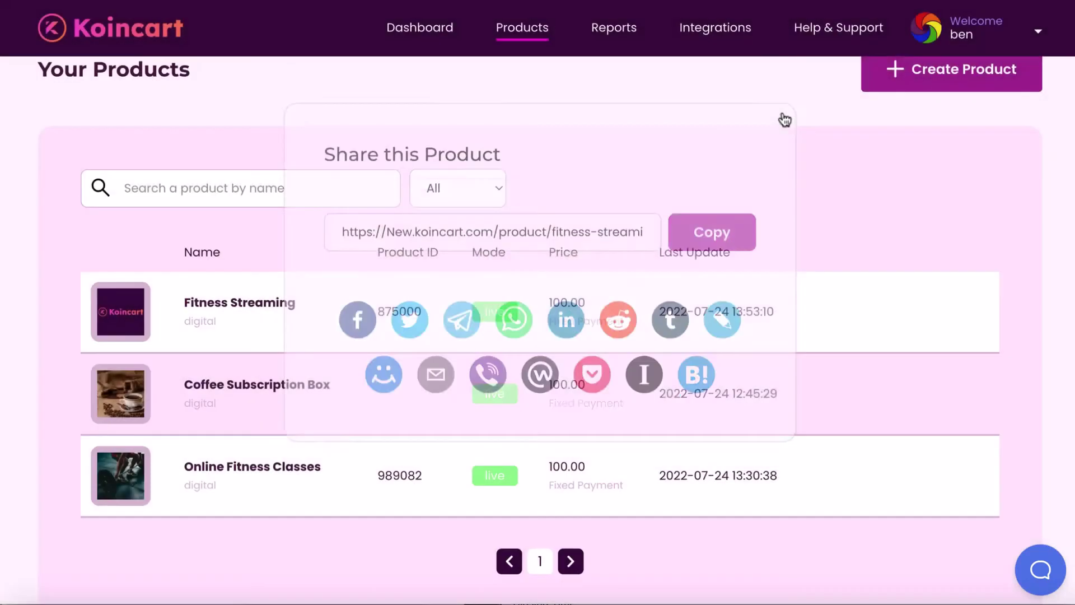
{"action": "left_click", "coordinate": [723, 39]}
{"action": "scroll", "coordinate": [803, 308], "scroll_direction": "down", "scroll_amount": 3}
{"action": "scroll", "coordinate": [801, 309], "scroll_direction": "down", "scroll_amount": 15}
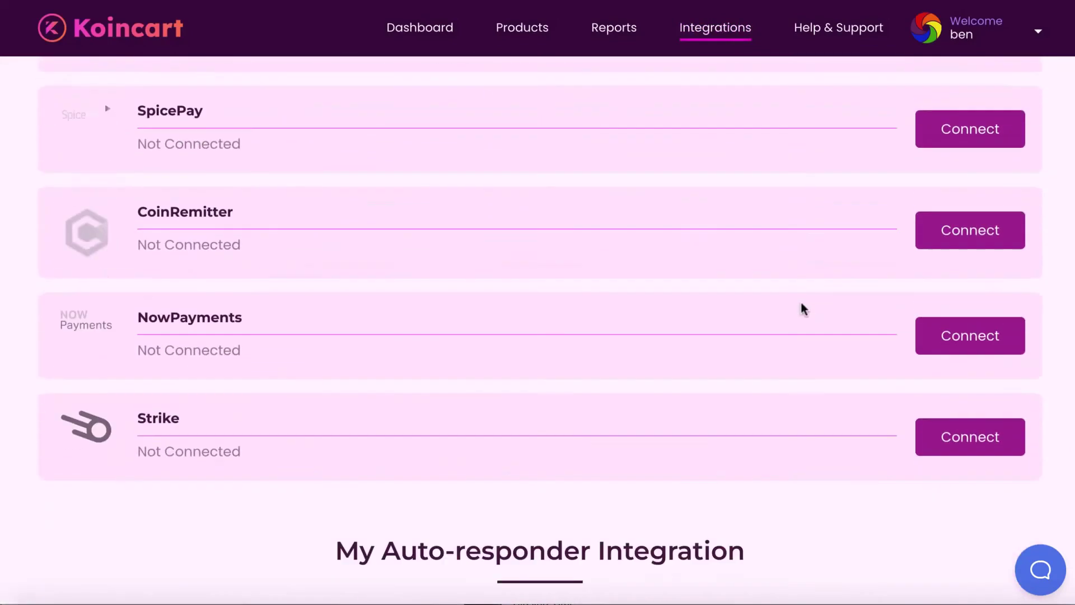
{"action": "scroll", "coordinate": [801, 303], "scroll_direction": "down", "scroll_amount": 1}
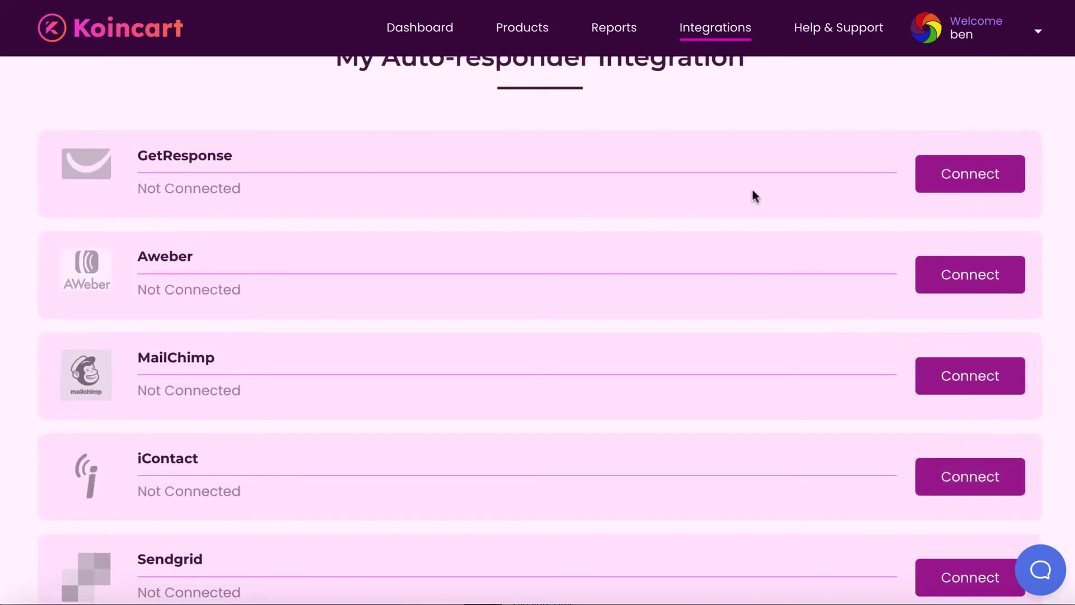
View Reports > Products, then Reports > Customers listing incomplete 100 and 10 USD orders
{"action": "mouse_move", "coordinate": [619, 44]}
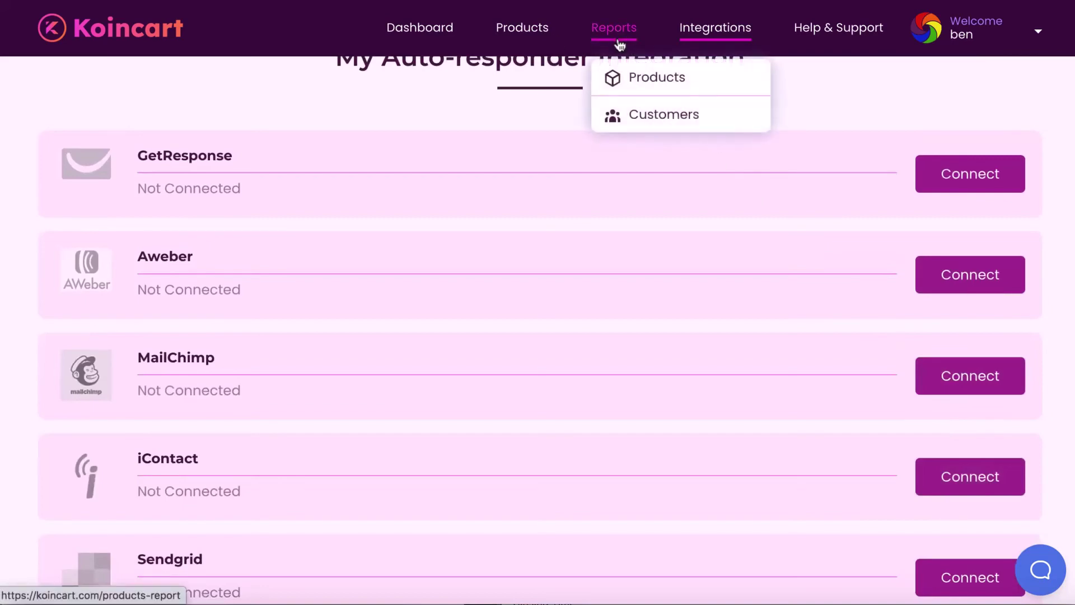
{"action": "left_click", "coordinate": [617, 79]}
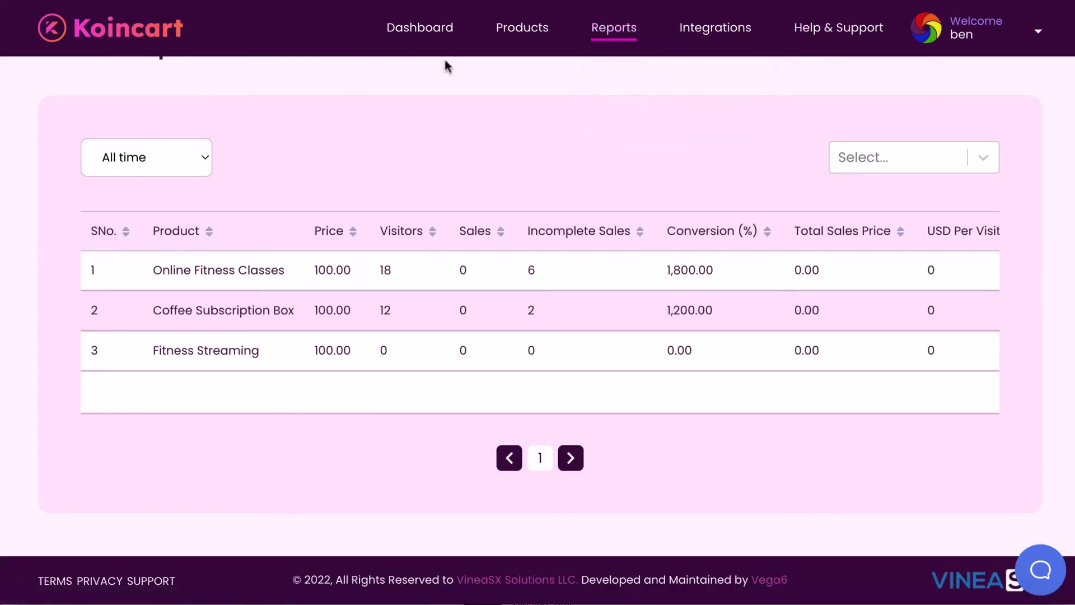
{"action": "mouse_move", "coordinate": [613, 44]}
{"action": "left_click", "coordinate": [605, 110]}
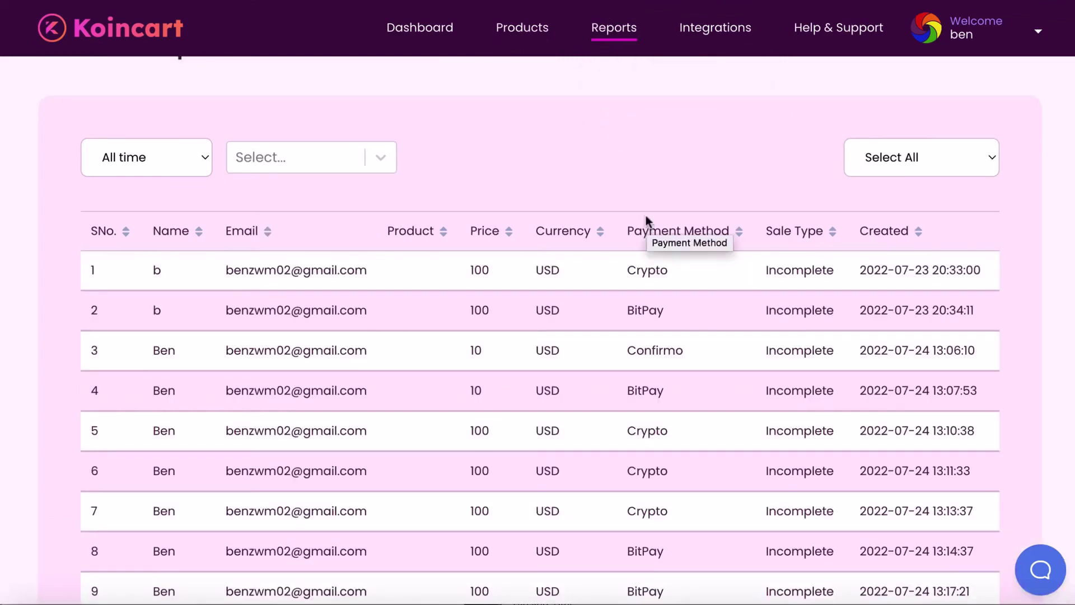
{"action": "mouse_move", "coordinate": [627, 43]}
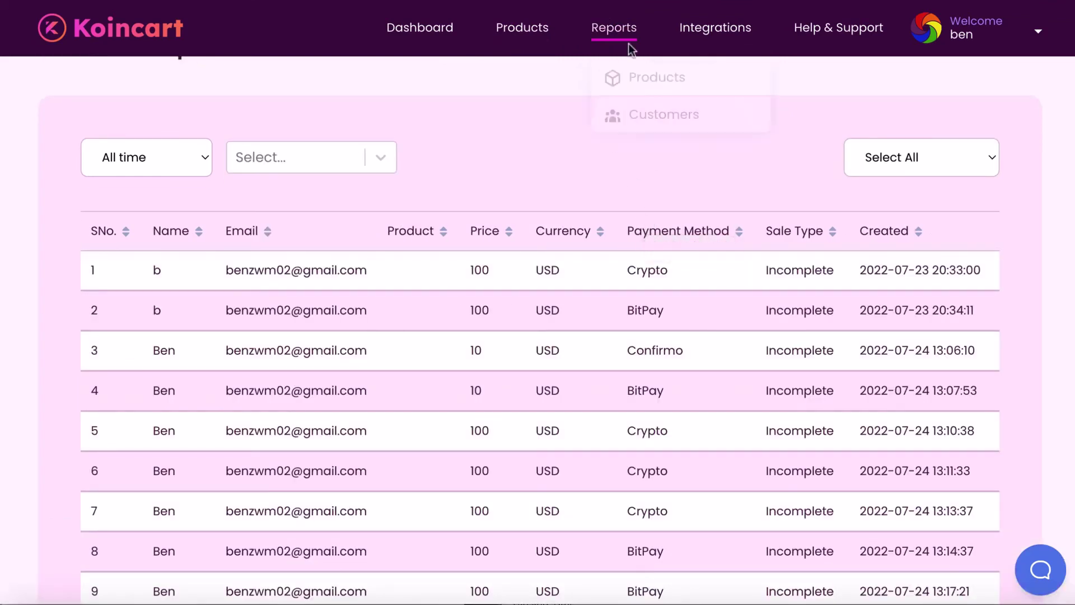
Go back to the Your Products list, then on to the Dashboard
{"action": "left_click", "coordinate": [516, 37]}
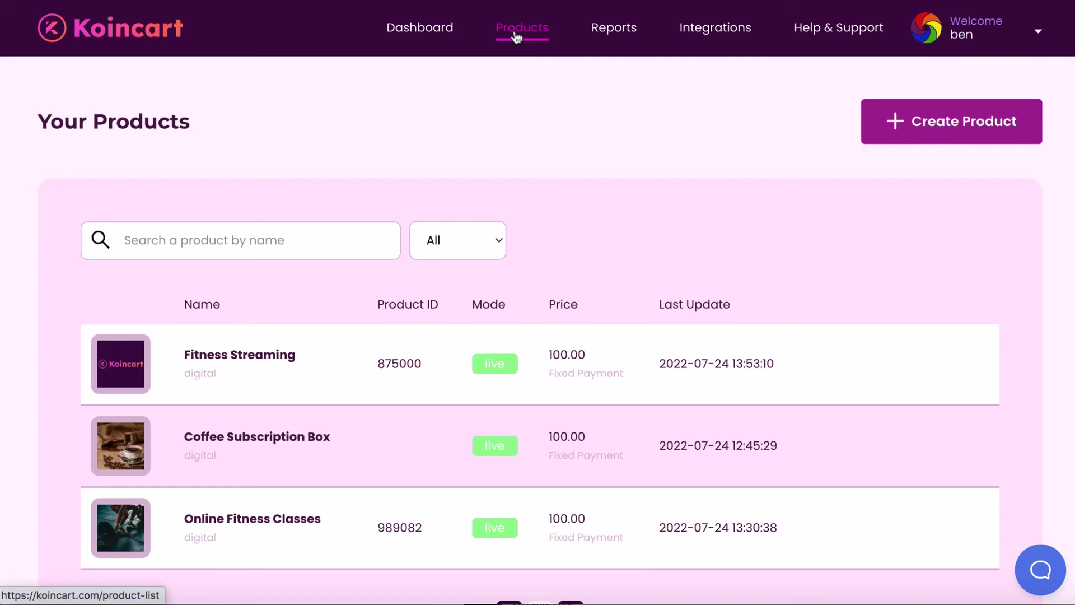
{"action": "left_click", "coordinate": [450, 35]}
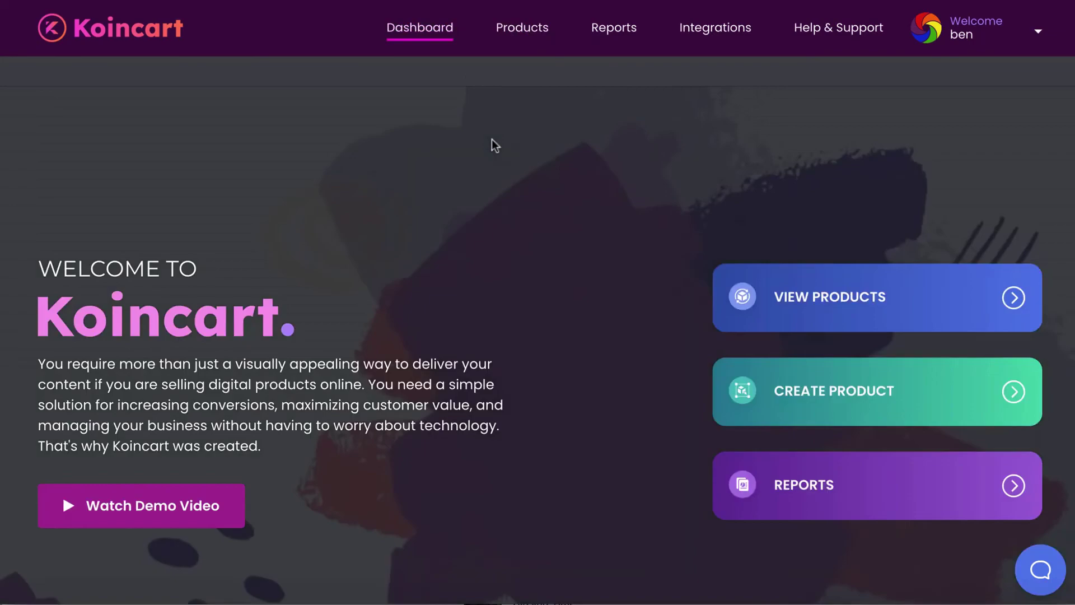